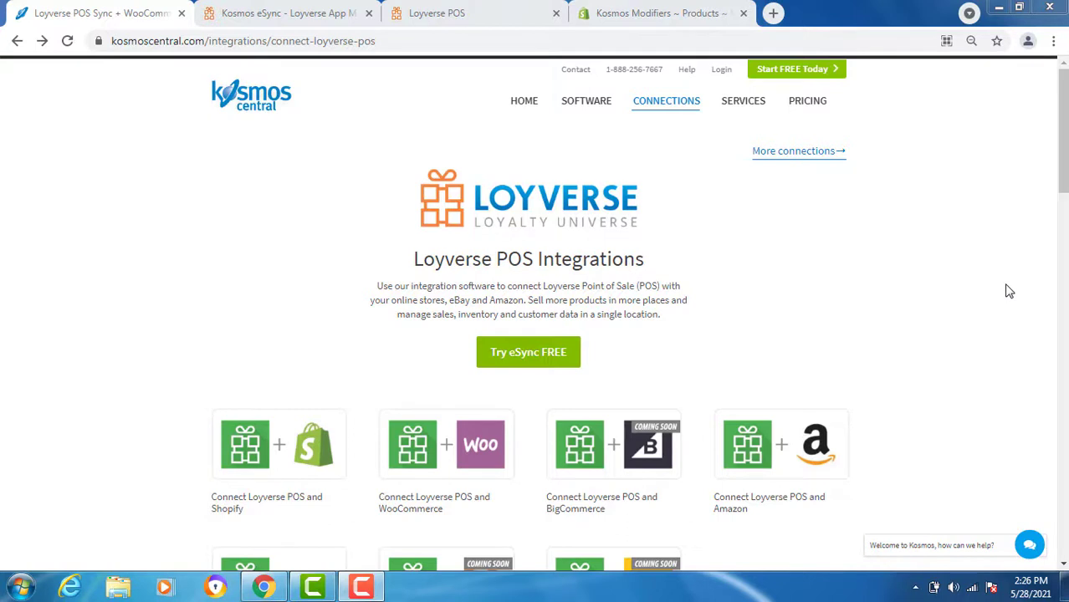
- Bring up the eSync free-trial signup form and the Pricing page in a new tab
{"action": "left_click", "coordinate": [916, 339]}
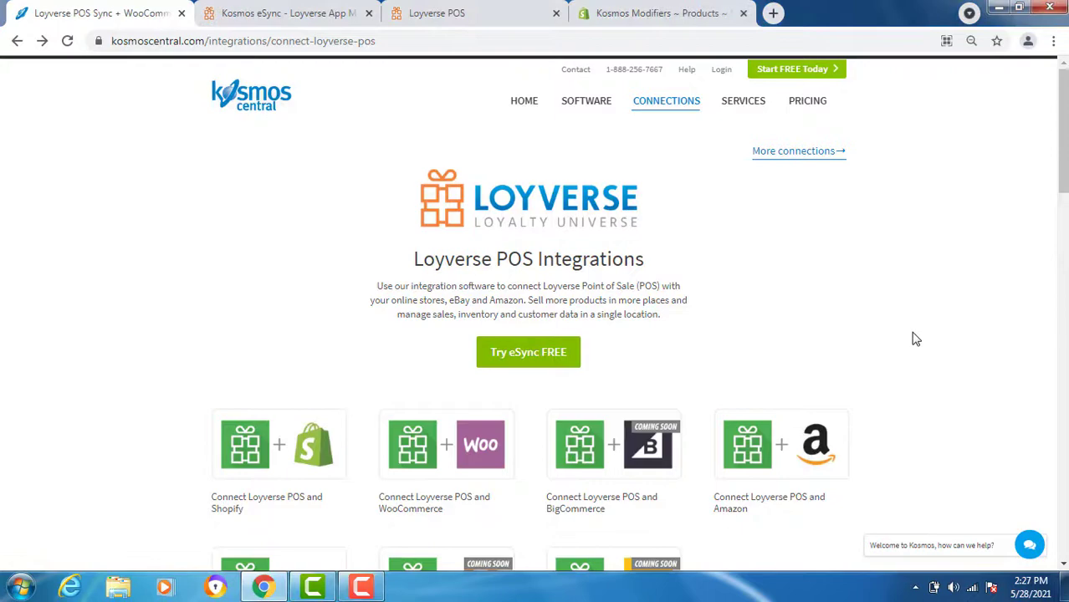
{"action": "left_click", "coordinate": [791, 71]}
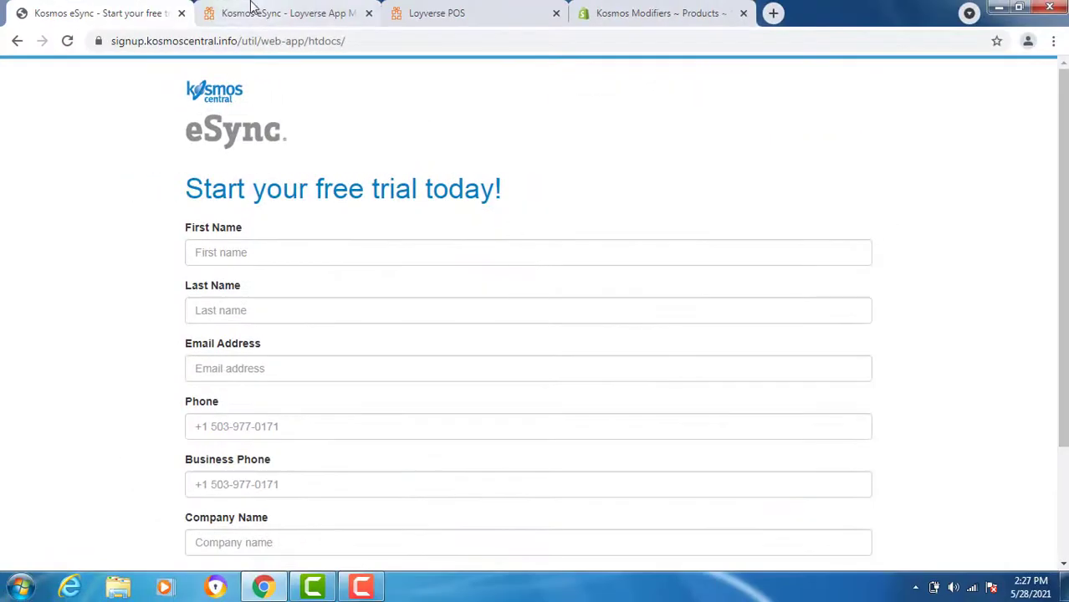
{"action": "key", "text": "ctrl+shift+t"}
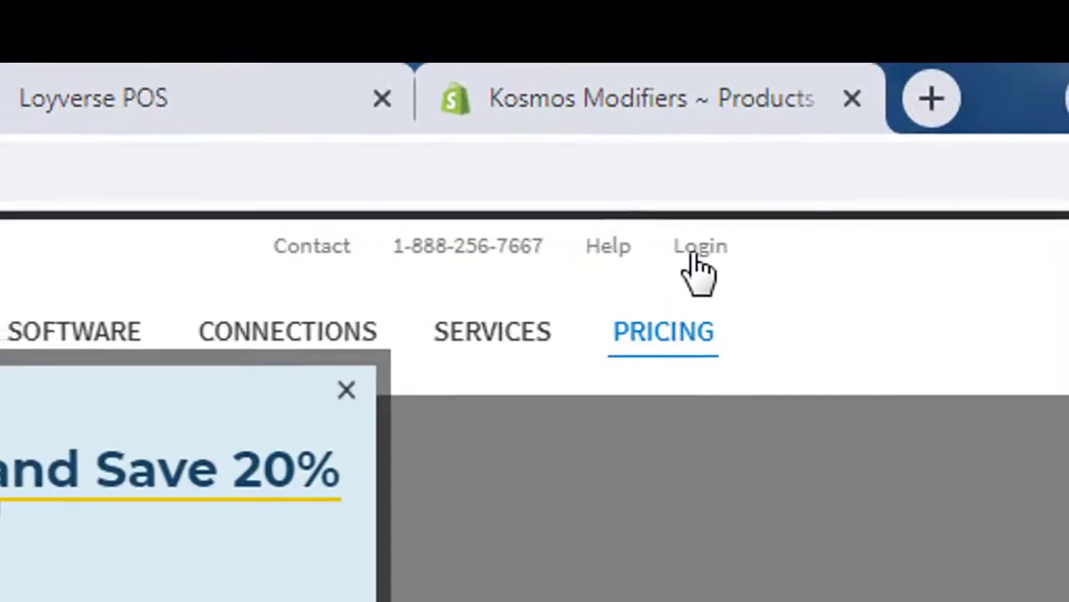
- Log in to Kosmos eSync with the saved credentials to reach the Dashboard
{"action": "left_click", "coordinate": [665, 94]}
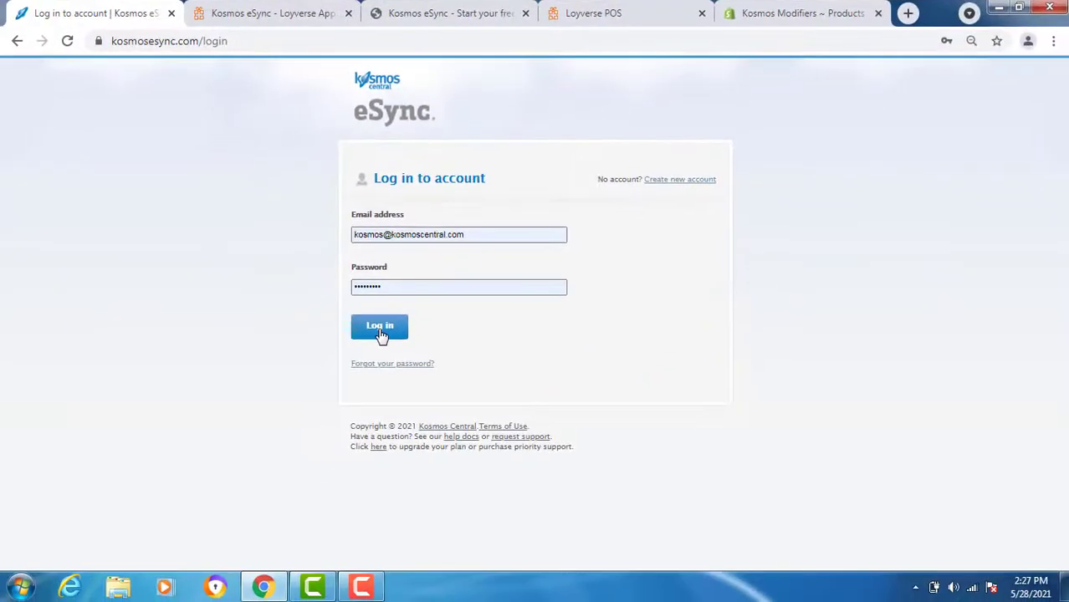
{"action": "left_click", "coordinate": [381, 329]}
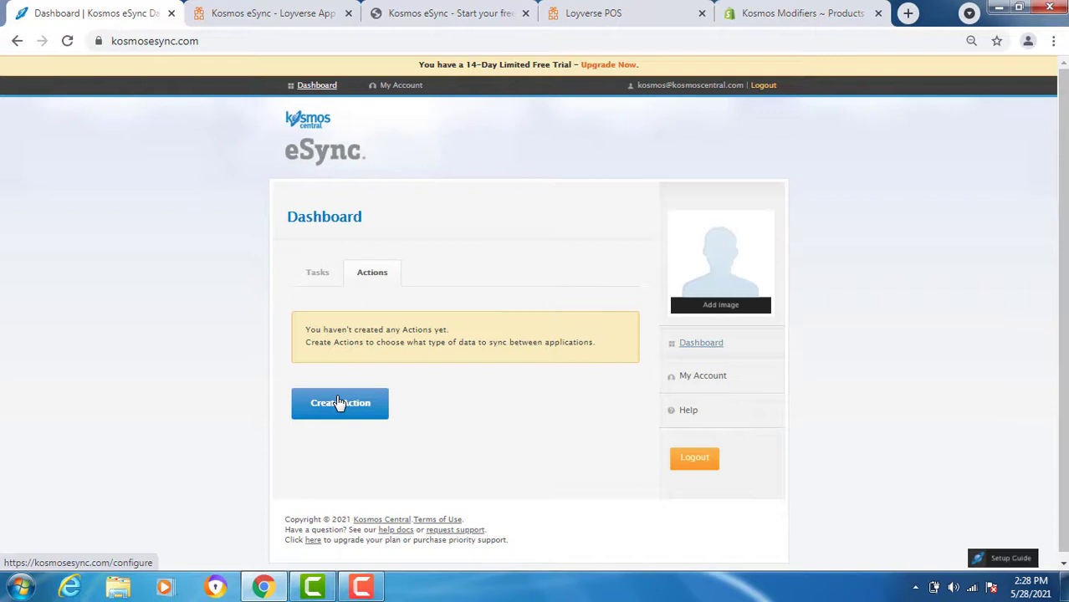
- Start a new action and authorize the Loyverse account under the name 'Kosmos Loyverse'
{"action": "left_click", "coordinate": [339, 404]}
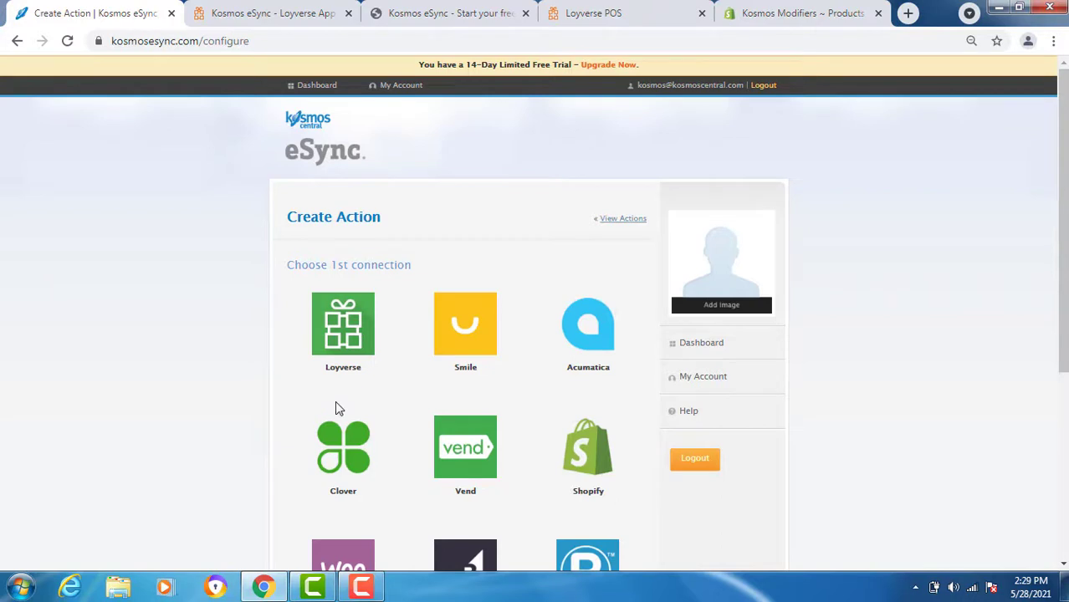
{"action": "left_click", "coordinate": [342, 322]}
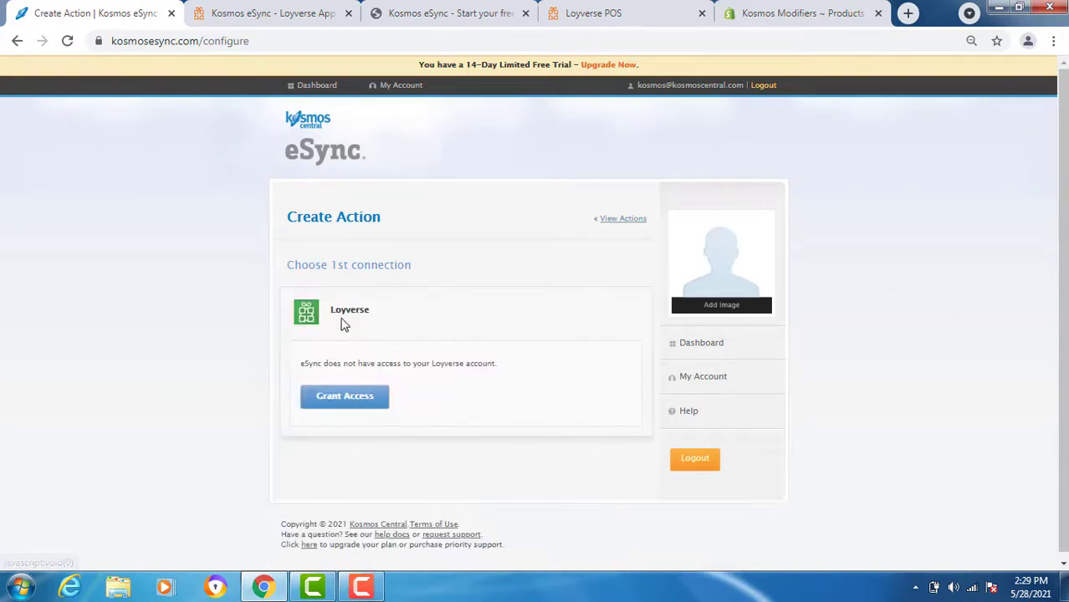
{"action": "left_click", "coordinate": [342, 402]}
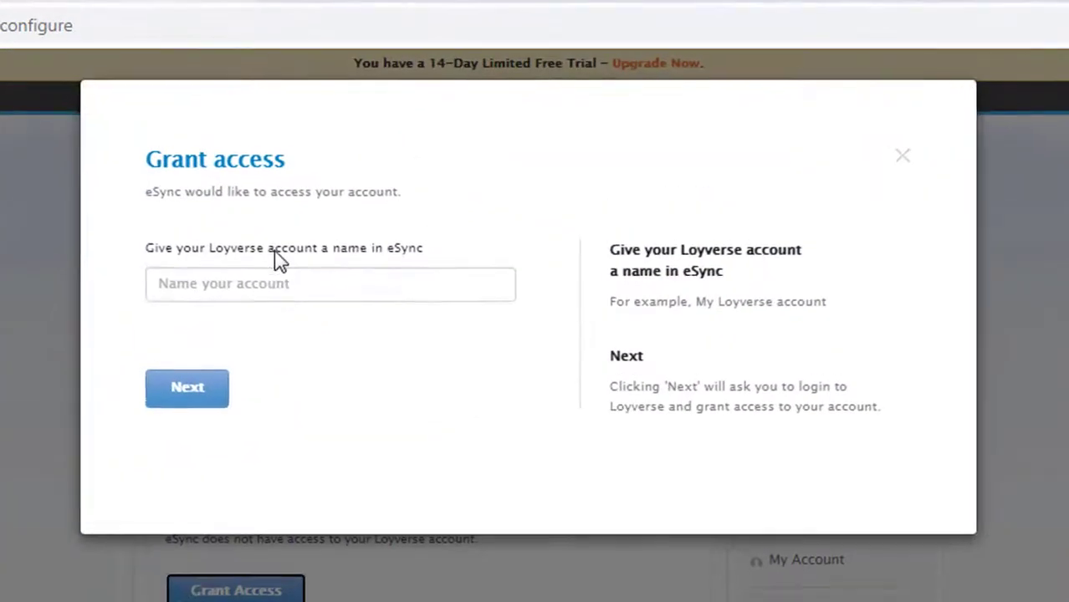
{"action": "left_click", "coordinate": [265, 283]}
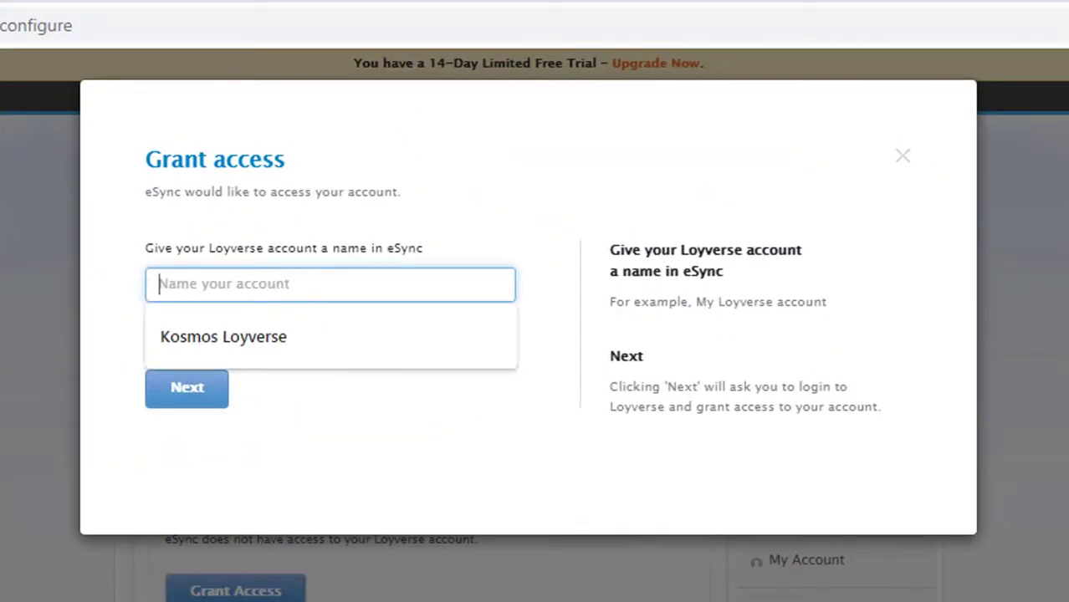
{"action": "left_click", "coordinate": [254, 336]}
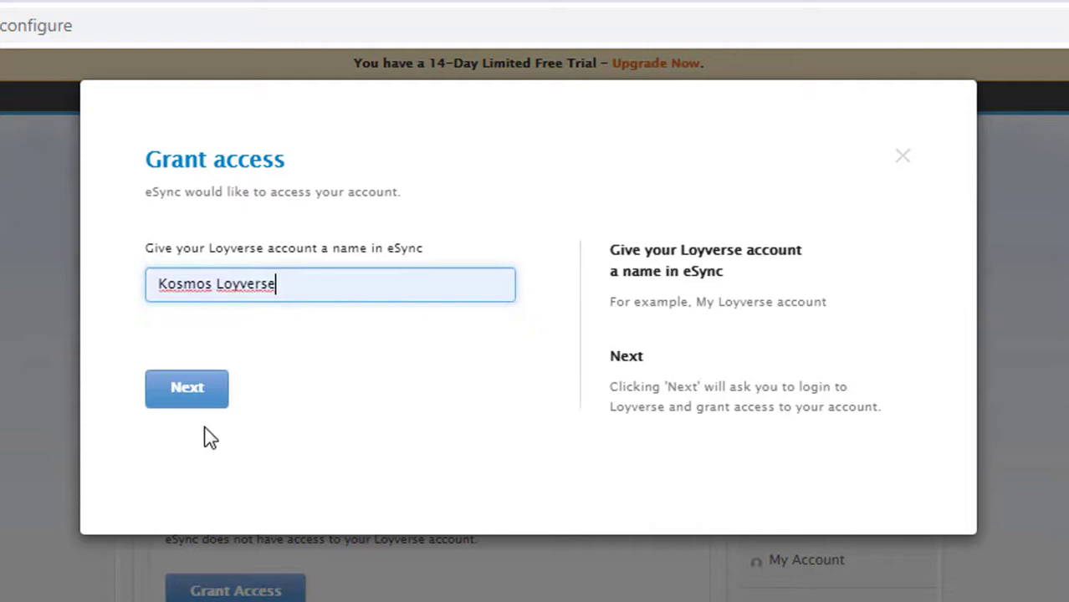
{"action": "left_click", "coordinate": [189, 393]}
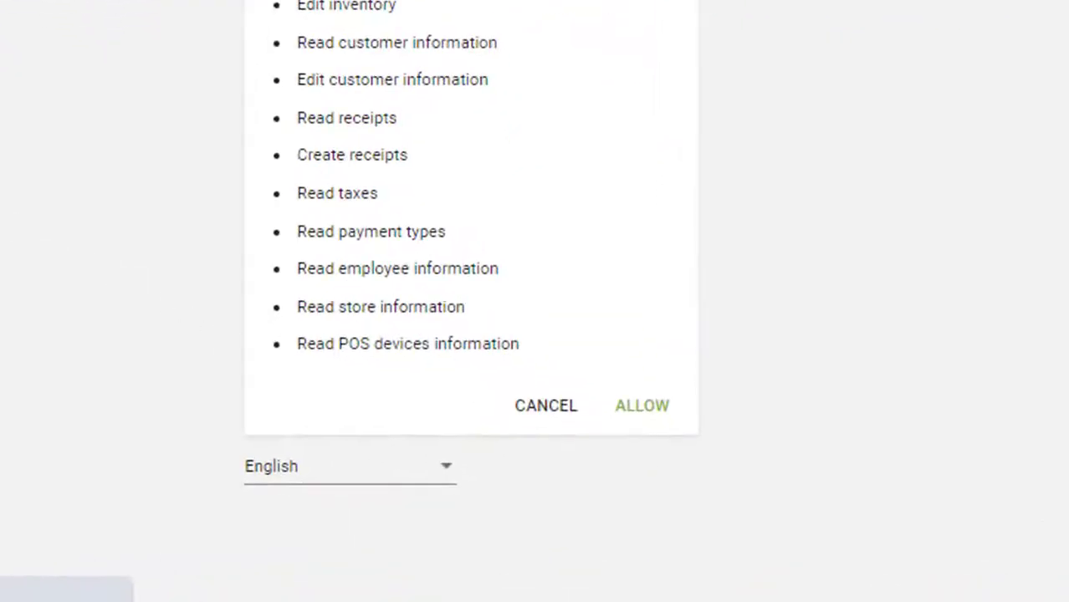
{"action": "left_click", "coordinate": [644, 403]}
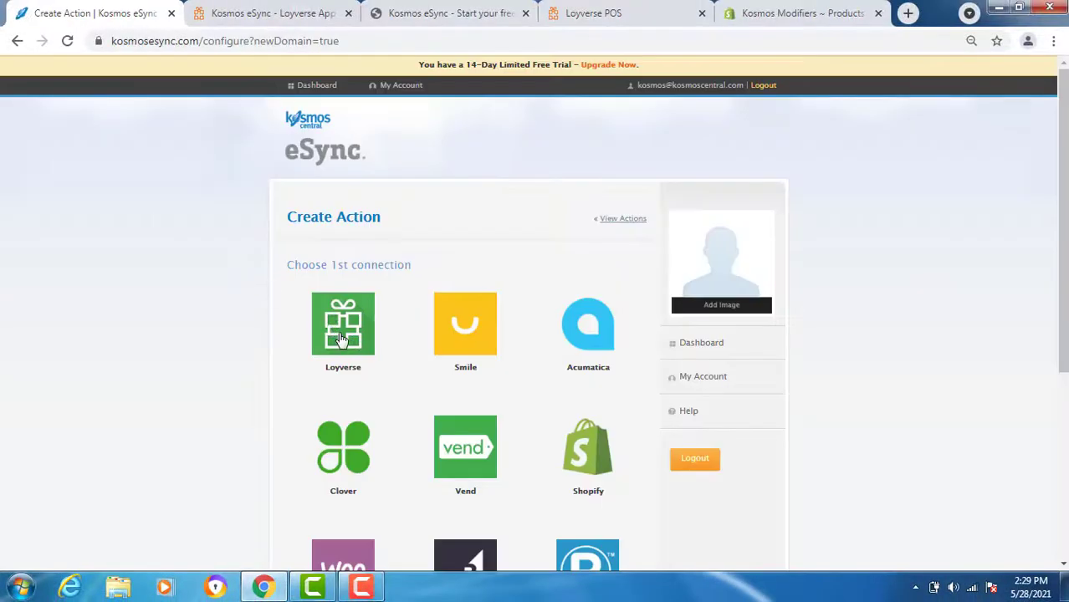
{"action": "left_click", "coordinate": [343, 338]}
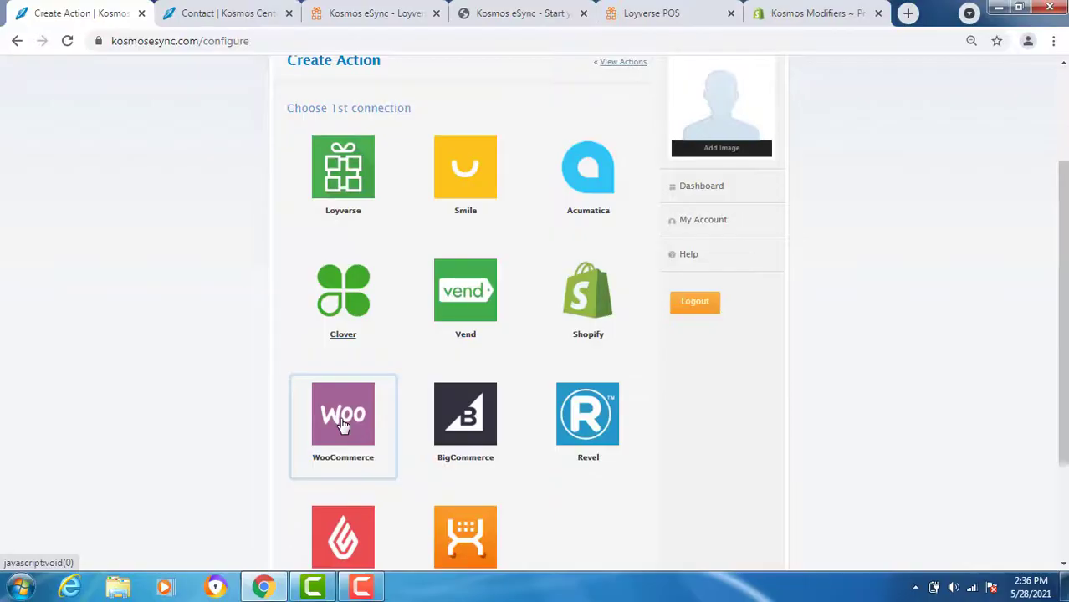
{"action": "left_click", "coordinate": [342, 425]}
{"action": "left_click", "coordinate": [352, 389]}
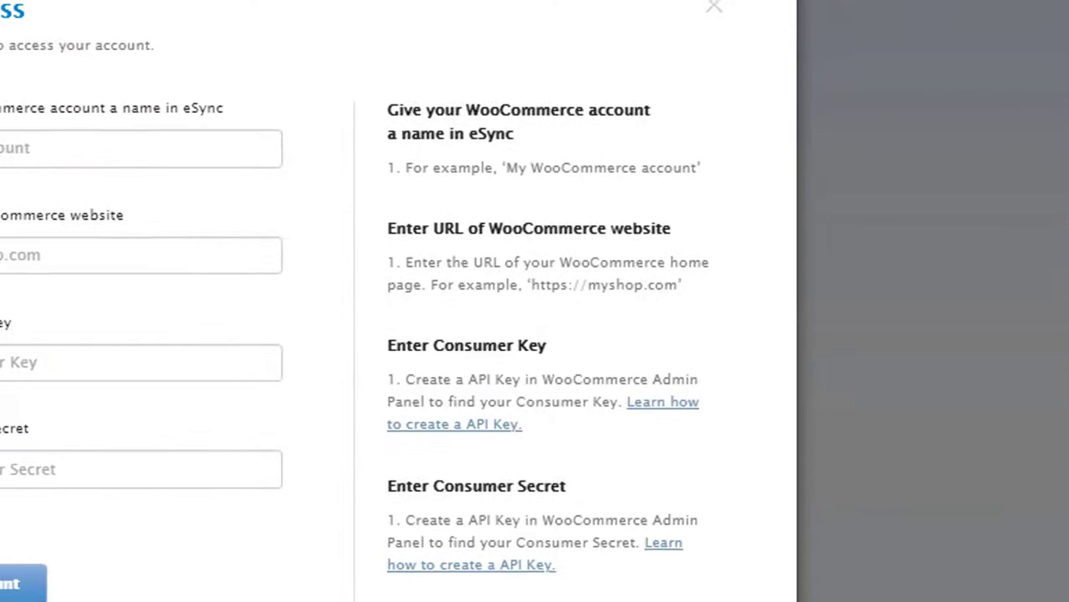
{"action": "left_click", "coordinate": [252, 172]}
{"action": "type", "text": "Kosmos"}
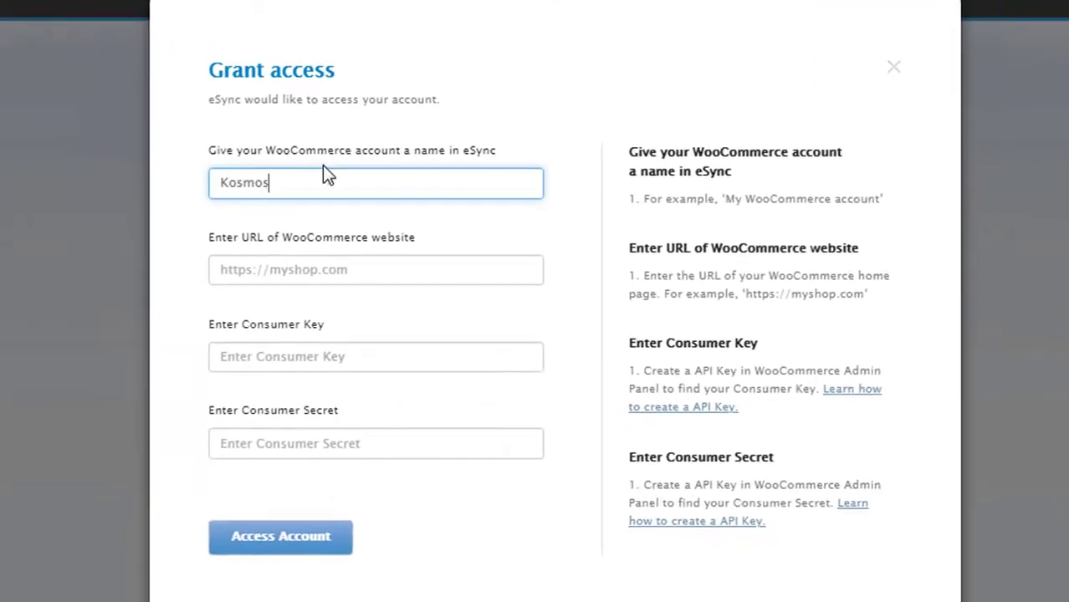
{"action": "key", "text": "Tab"}
{"action": "type", "text": "https://www.kosmoscentral.org"}
{"action": "left_click", "coordinate": [380, 357]}
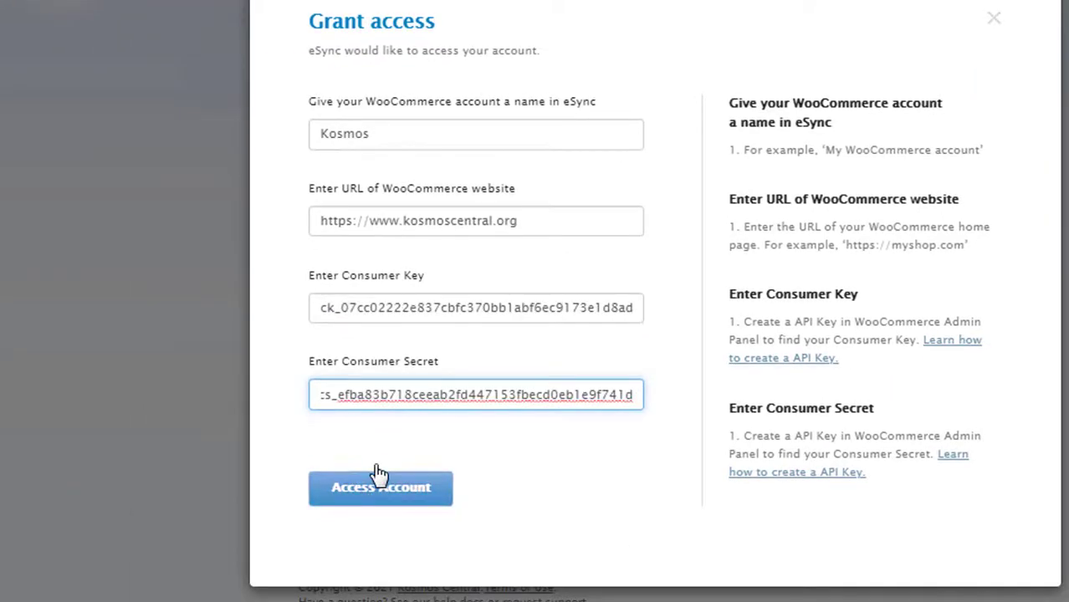
{"action": "left_click", "coordinate": [382, 487]}
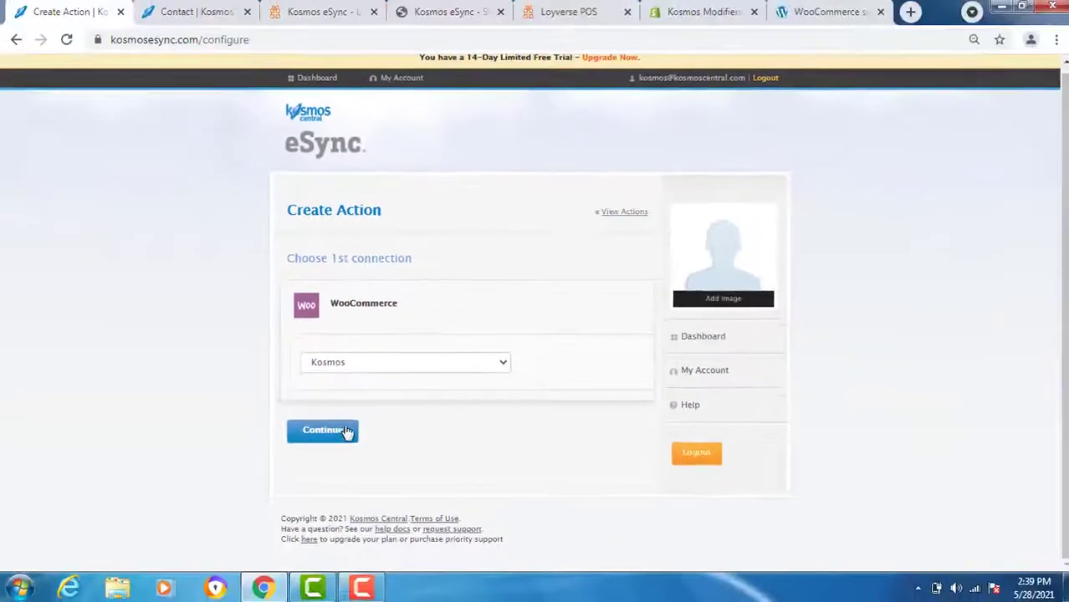
- Keep WooCommerce as the first connection and choose Kosmos Loyverse as the second
{"action": "left_click", "coordinate": [347, 431]}
{"action": "scroll", "coordinate": [243, 459], "scroll_direction": "down", "scroll_amount": 3}
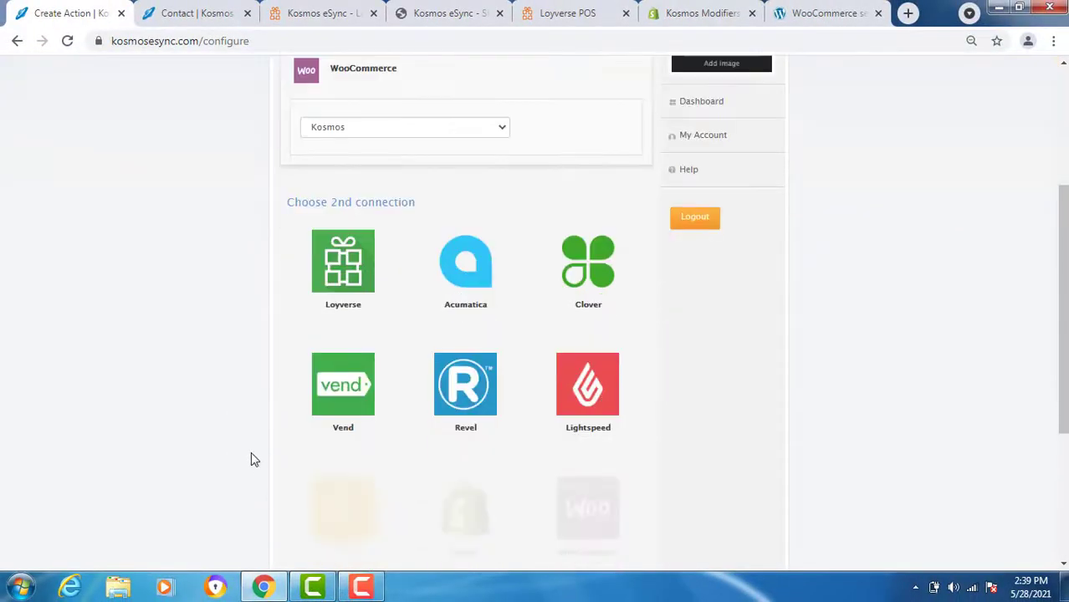
{"action": "left_click", "coordinate": [336, 262]}
{"action": "left_click", "coordinate": [335, 456]}
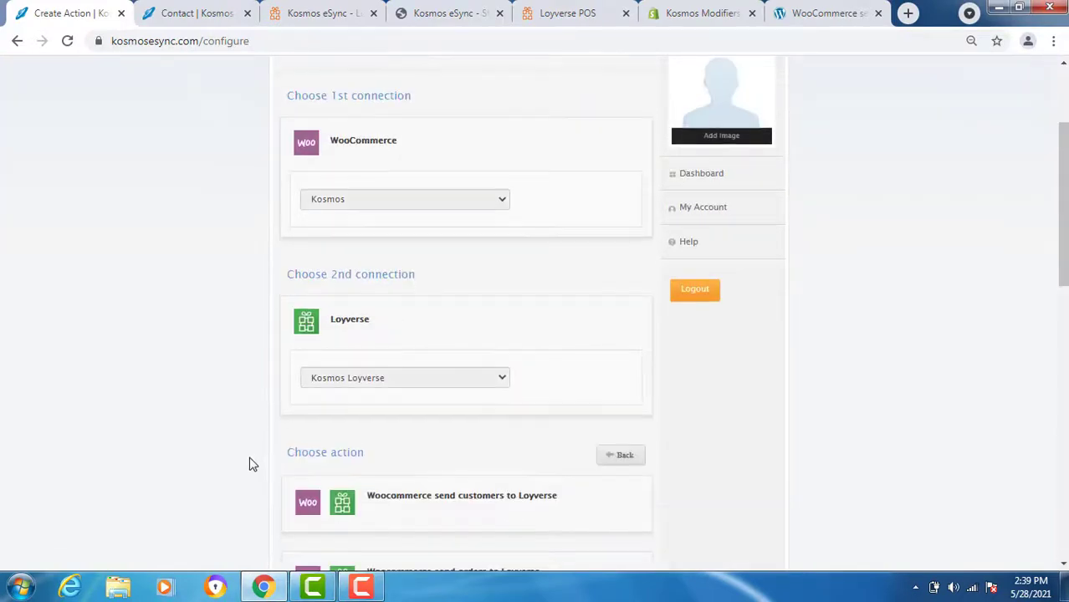
- Select the 'Loyverse send standard items to Woocommerce' action and save it
{"action": "scroll", "coordinate": [248, 464], "scroll_direction": "down", "scroll_amount": 3}
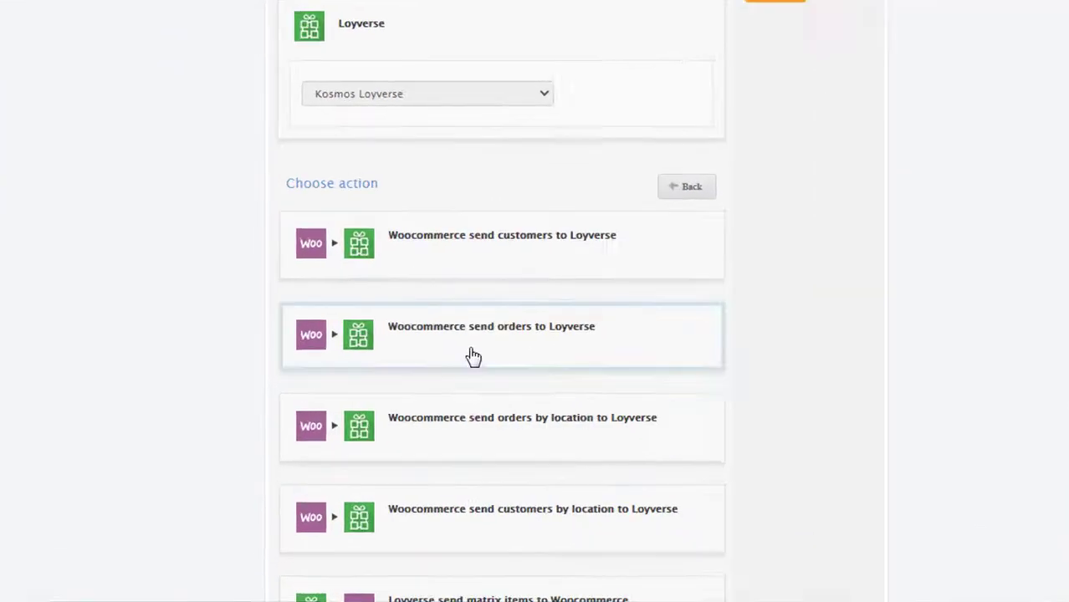
{"action": "scroll", "coordinate": [482, 455], "scroll_direction": "down", "scroll_amount": 3}
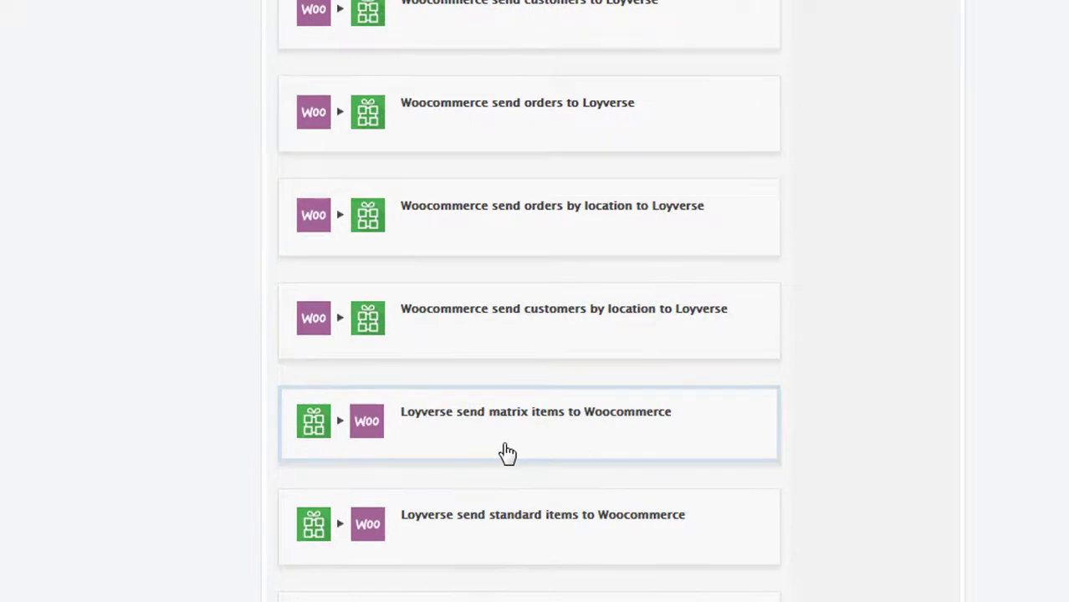
{"action": "scroll", "coordinate": [507, 453], "scroll_direction": "down", "scroll_amount": 1}
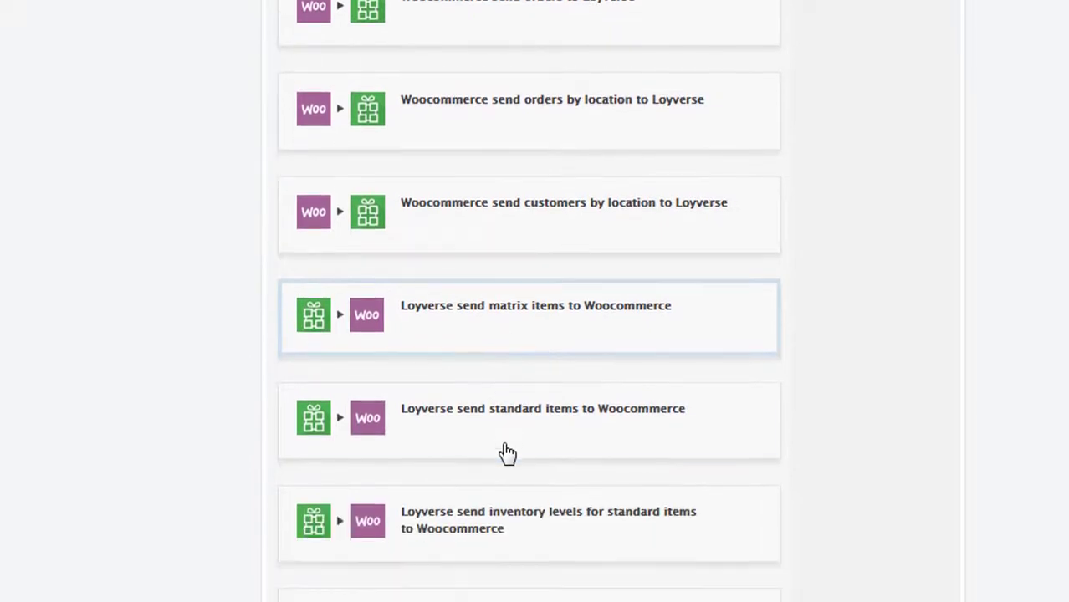
{"action": "left_click", "coordinate": [472, 423]}
{"action": "left_click", "coordinate": [339, 489]}
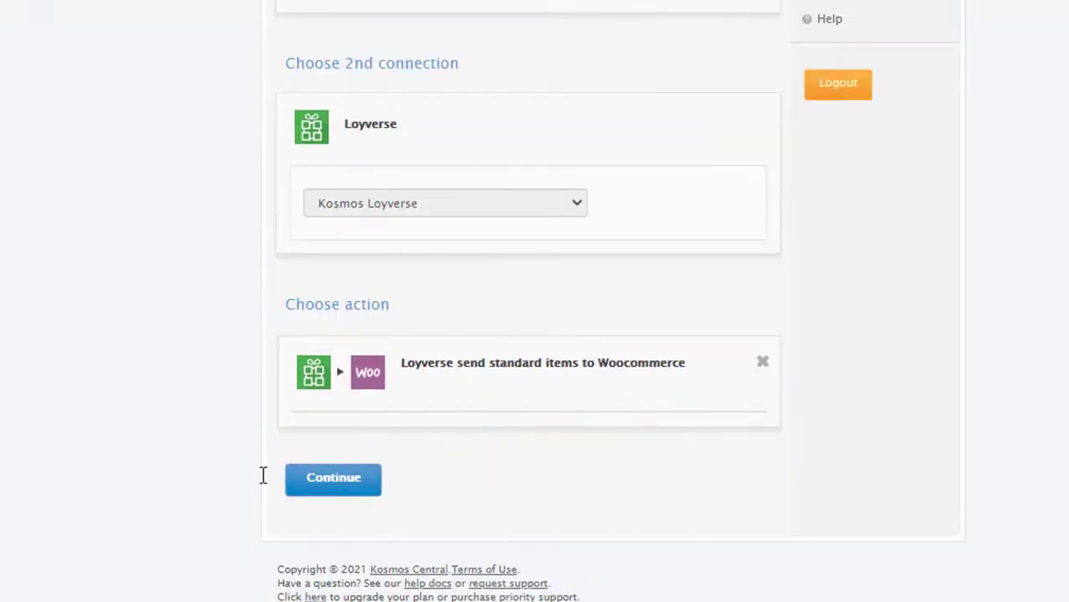
{"action": "scroll", "coordinate": [207, 494], "scroll_direction": "down", "scroll_amount": 3}
{"action": "left_click", "coordinate": [337, 463]}
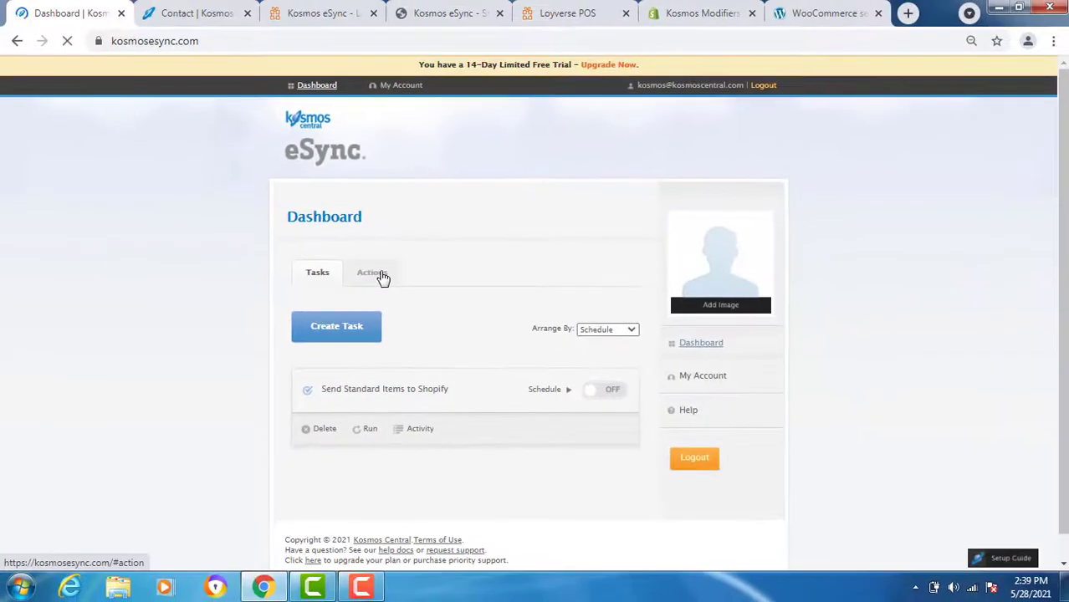
- Configure the Woocommerce action with start date May 26, 2021, the saved store ID and sku matching, then save
{"action": "left_click", "coordinate": [373, 273]}
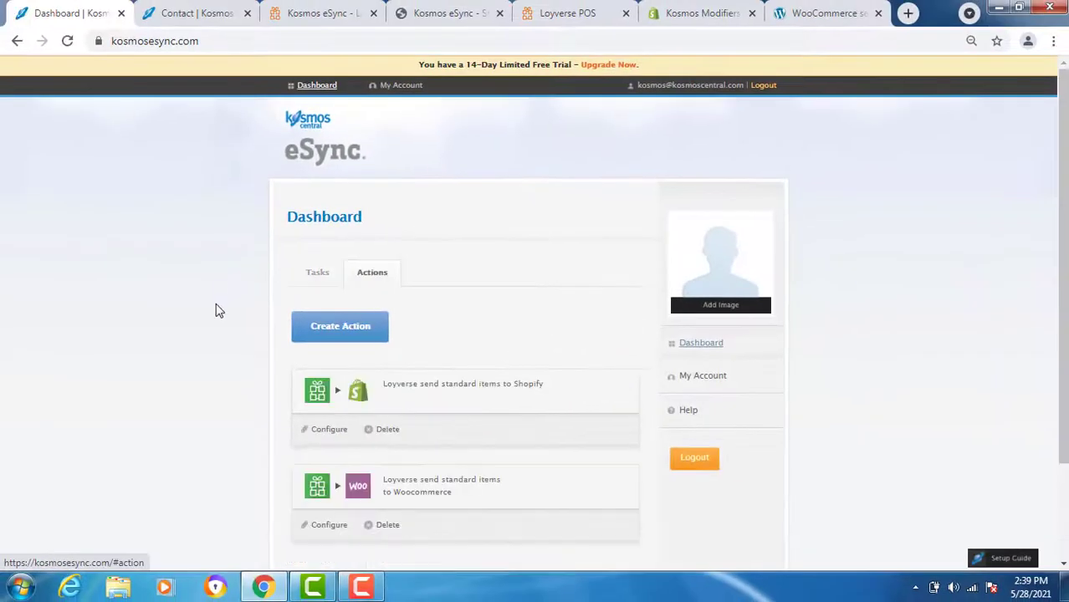
{"action": "scroll", "coordinate": [215, 308], "scroll_direction": "down", "scroll_amount": 3}
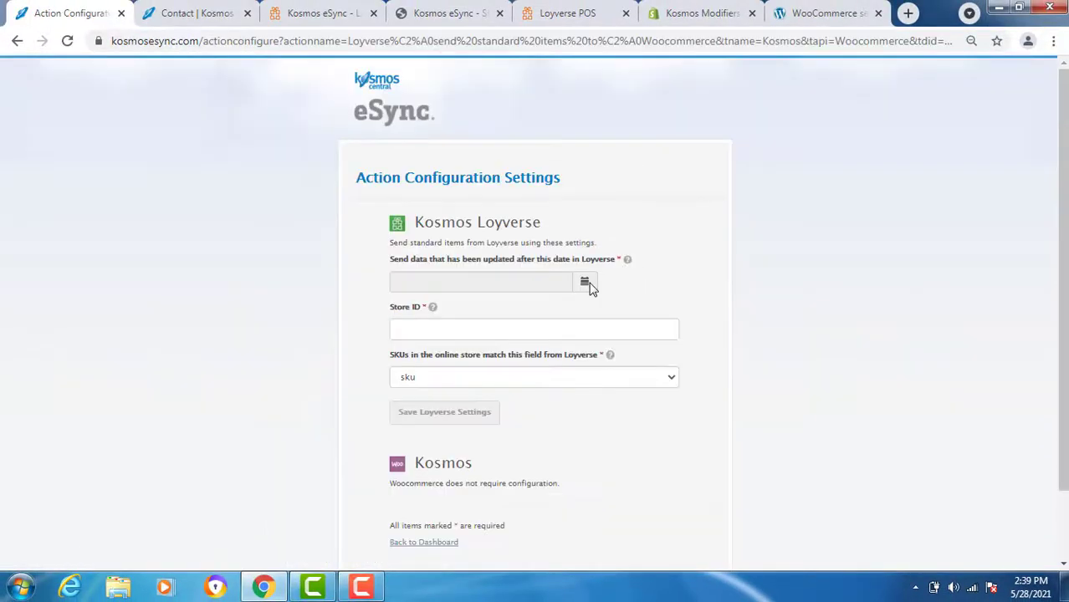
{"action": "left_click", "coordinate": [586, 283]}
{"action": "left_click", "coordinate": [659, 432]}
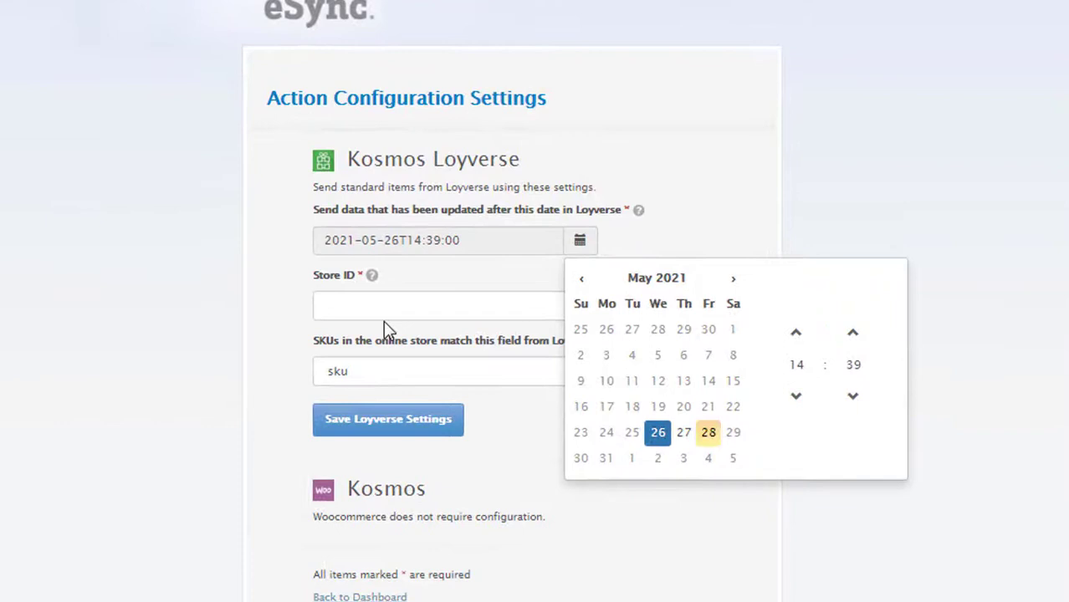
{"action": "left_click", "coordinate": [355, 305]}
{"action": "left_click", "coordinate": [353, 350]}
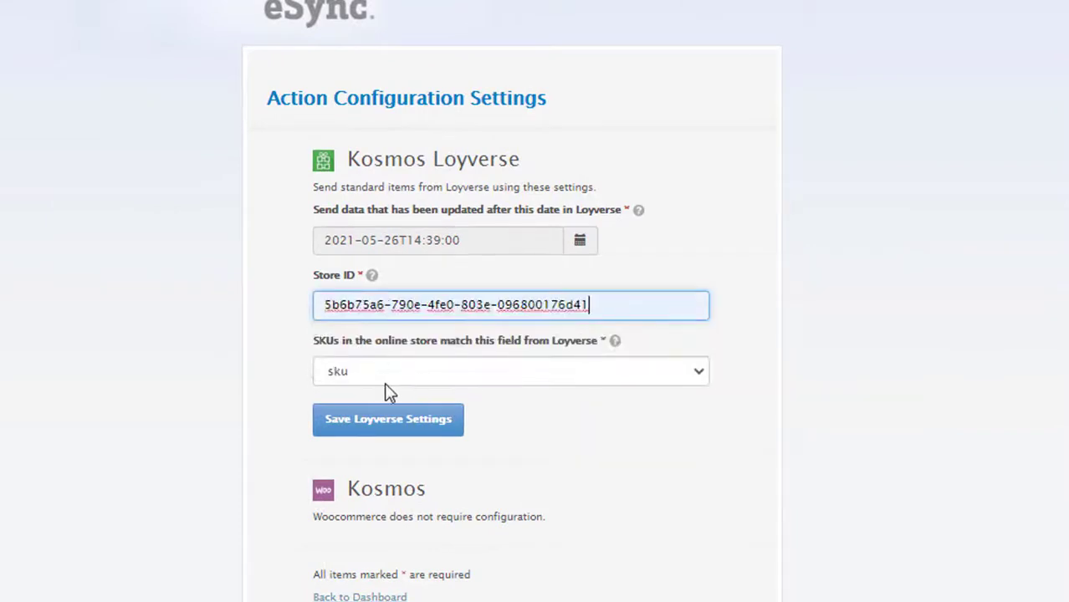
{"action": "left_click", "coordinate": [370, 380]}
{"action": "left_click", "coordinate": [401, 382]}
{"action": "left_click", "coordinate": [388, 419]}
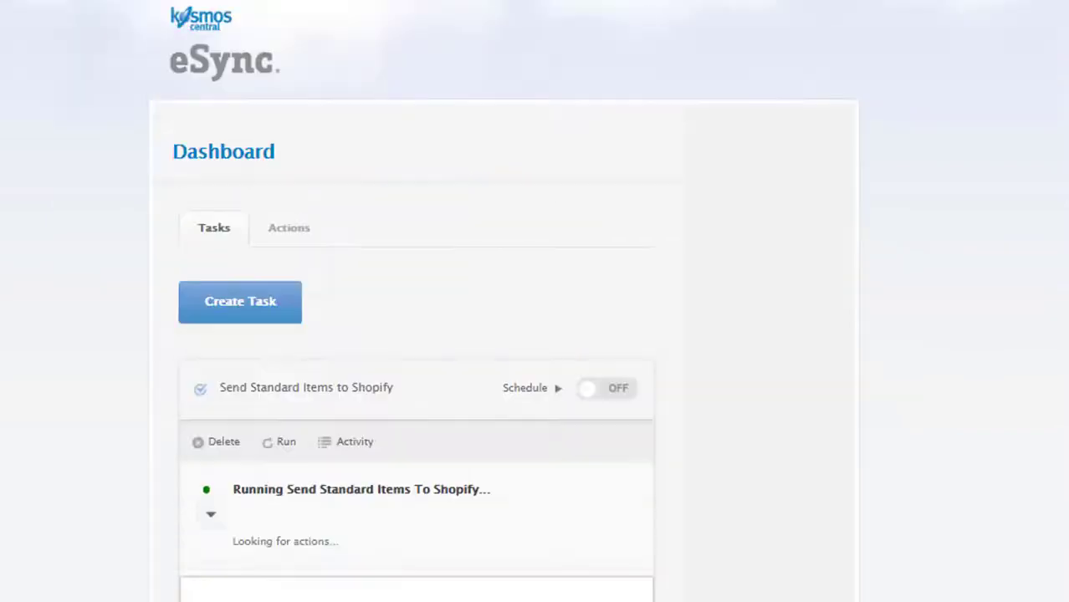
- Create a task named 'Send Standard to Woo' containing the Woocommerce standard-items action and save it
{"action": "left_click", "coordinate": [260, 304]}
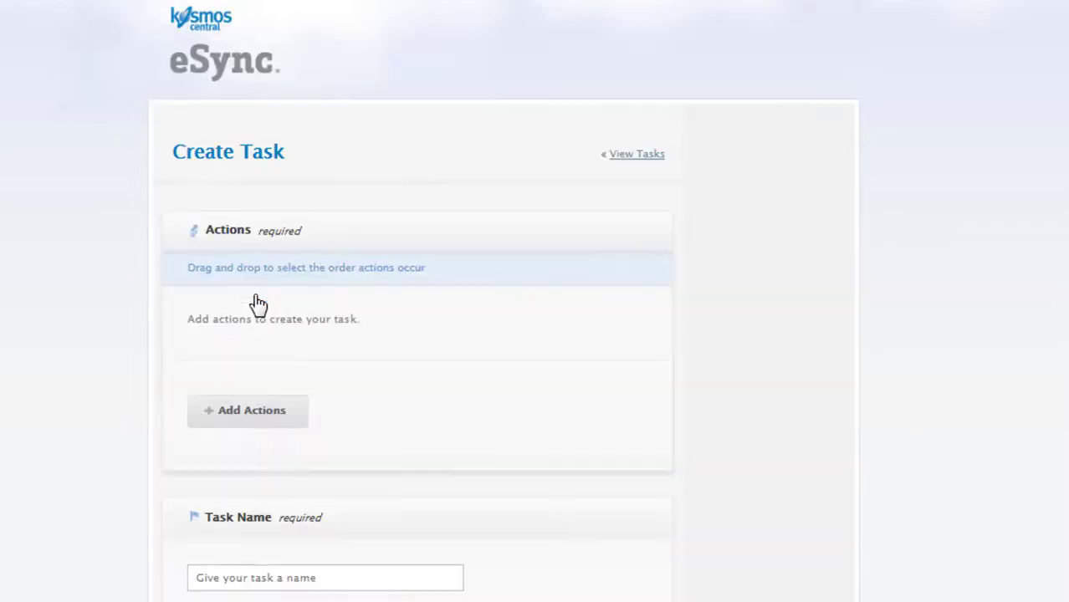
{"action": "left_click", "coordinate": [263, 381]}
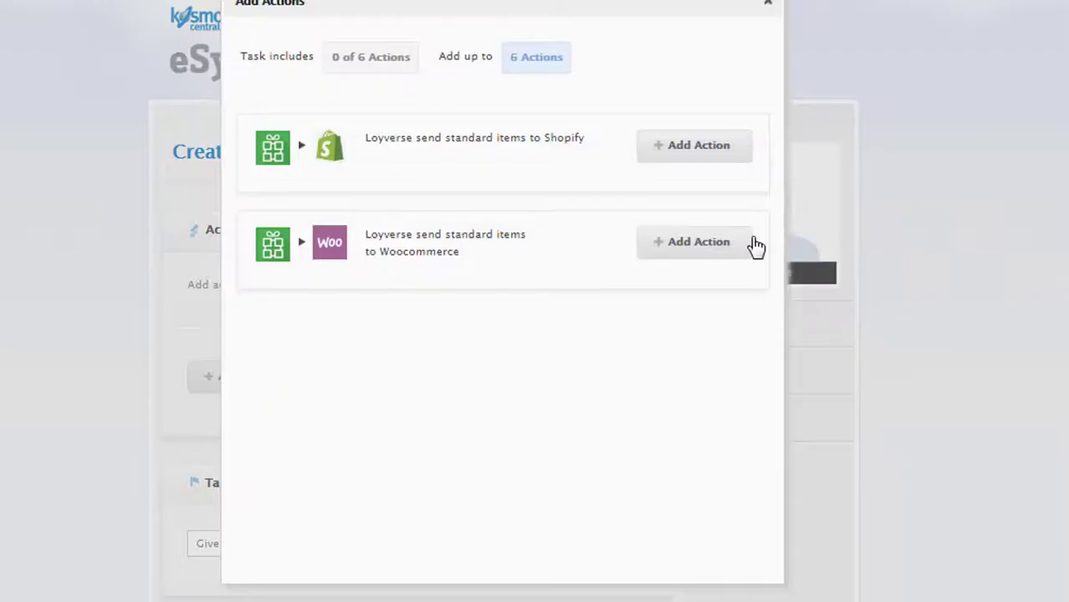
{"action": "left_click", "coordinate": [694, 251]}
{"action": "left_click", "coordinate": [769, 11]}
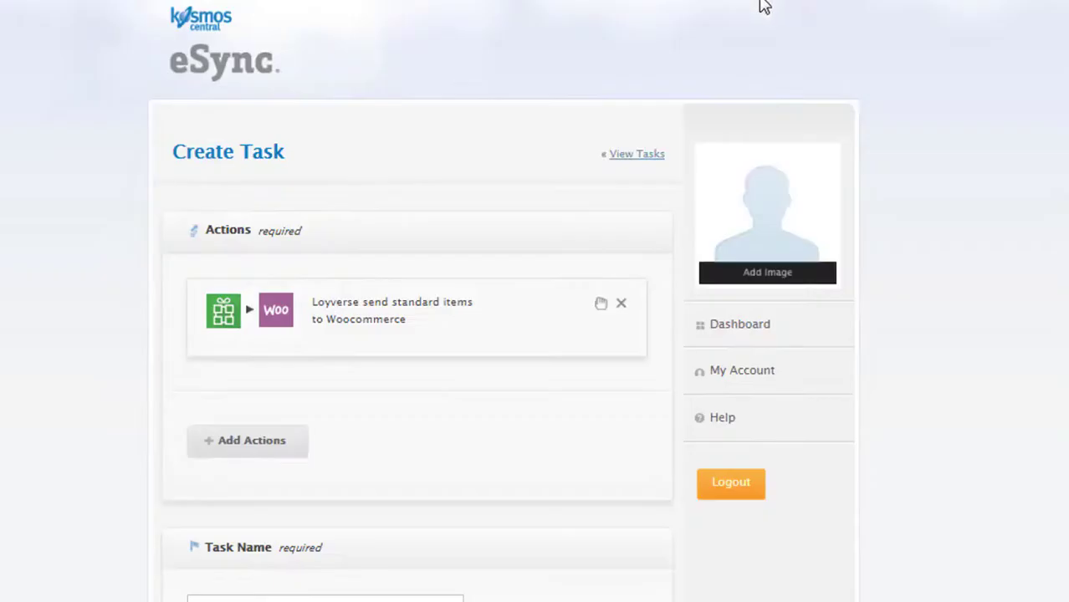
{"action": "scroll", "coordinate": [398, 437], "scroll_direction": "down", "scroll_amount": 3}
{"action": "left_click", "coordinate": [219, 345]}
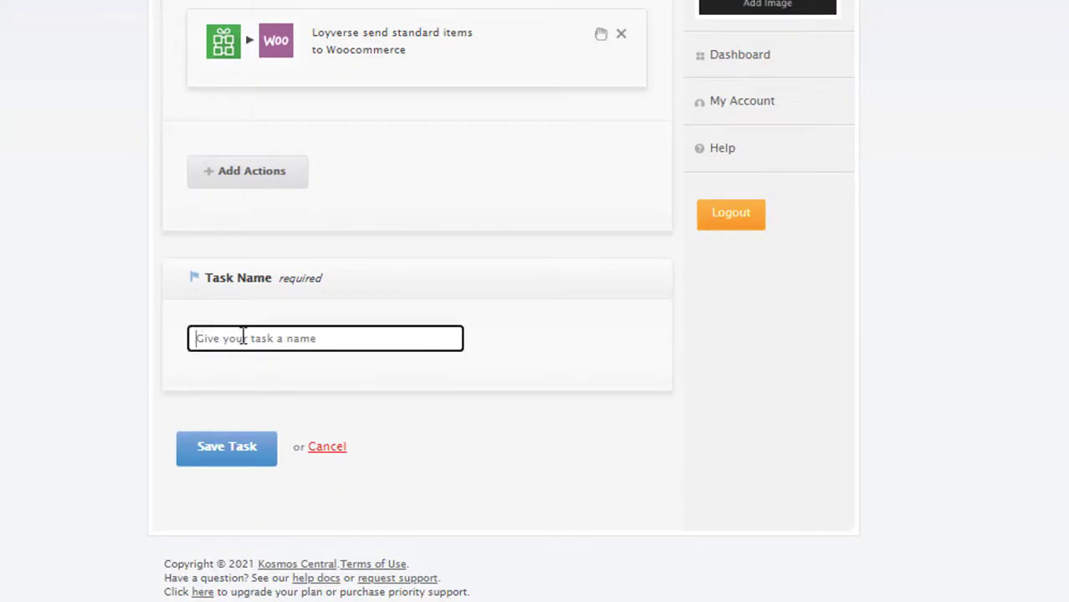
{"action": "type", "text": "Send Standard to Woo"}
{"action": "left_click", "coordinate": [233, 456]}
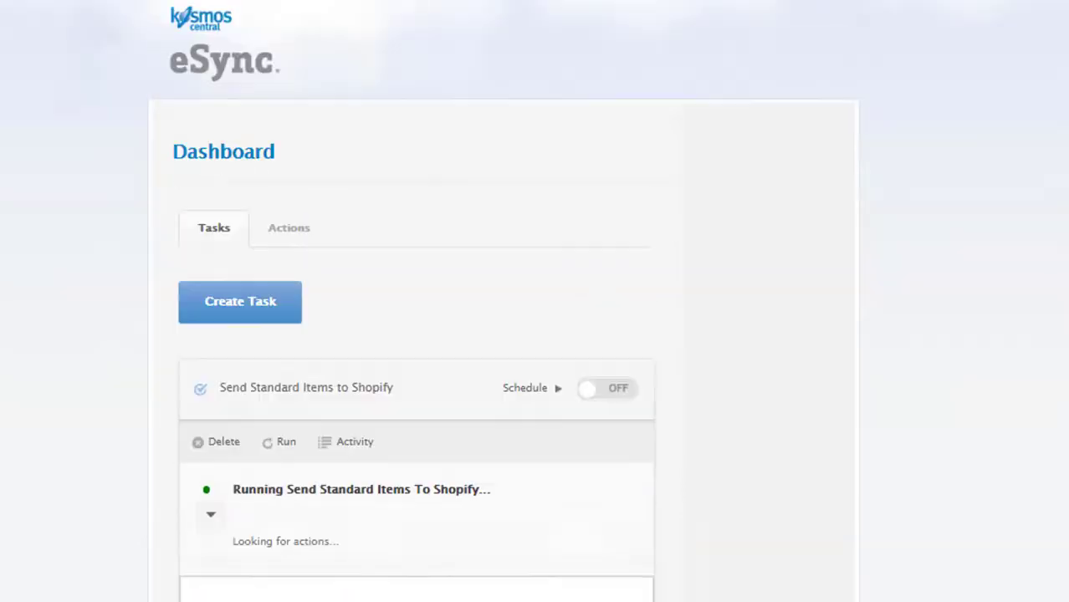
{"action": "scroll", "coordinate": [687, 378], "scroll_direction": "down", "scroll_amount": 2}
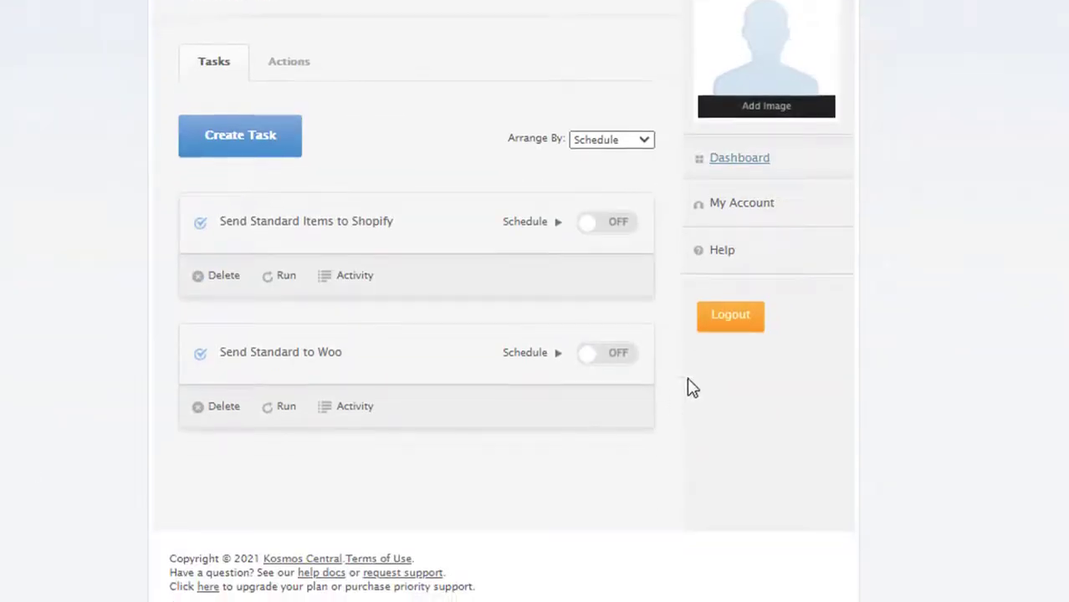
- Attempt scheduling, dismiss the upgrade notice, and run Send Standard to Woo immediately
{"action": "left_click", "coordinate": [616, 361]}
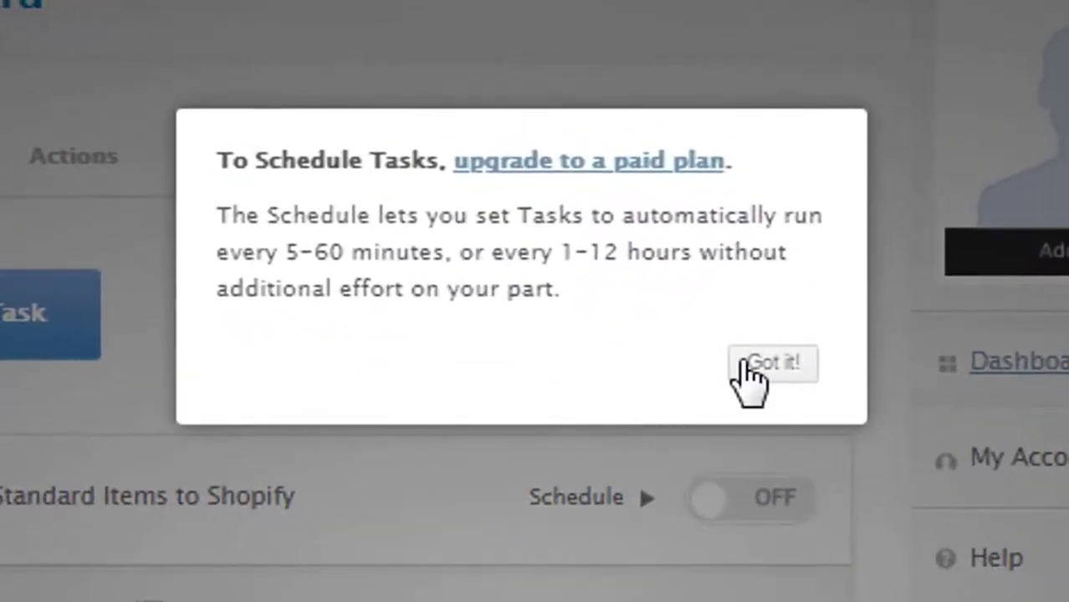
{"action": "left_click", "coordinate": [773, 364]}
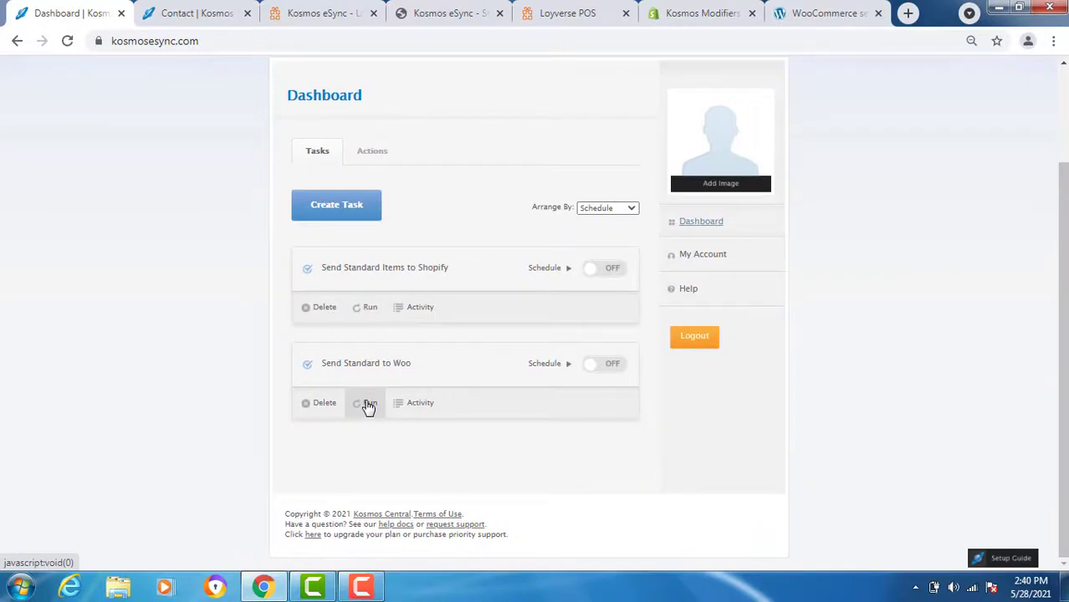
{"action": "left_click", "coordinate": [368, 404]}
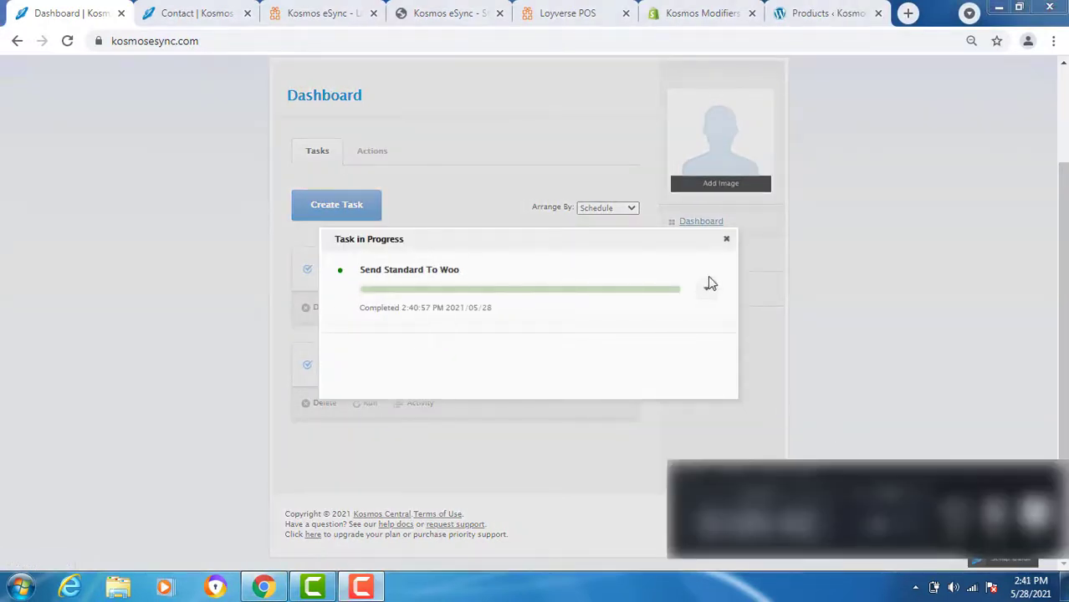
- Check WooCommerce Products for Loyverse Standard at $499.00, then return to the eSync dashboard
{"action": "left_click", "coordinate": [805, 18]}
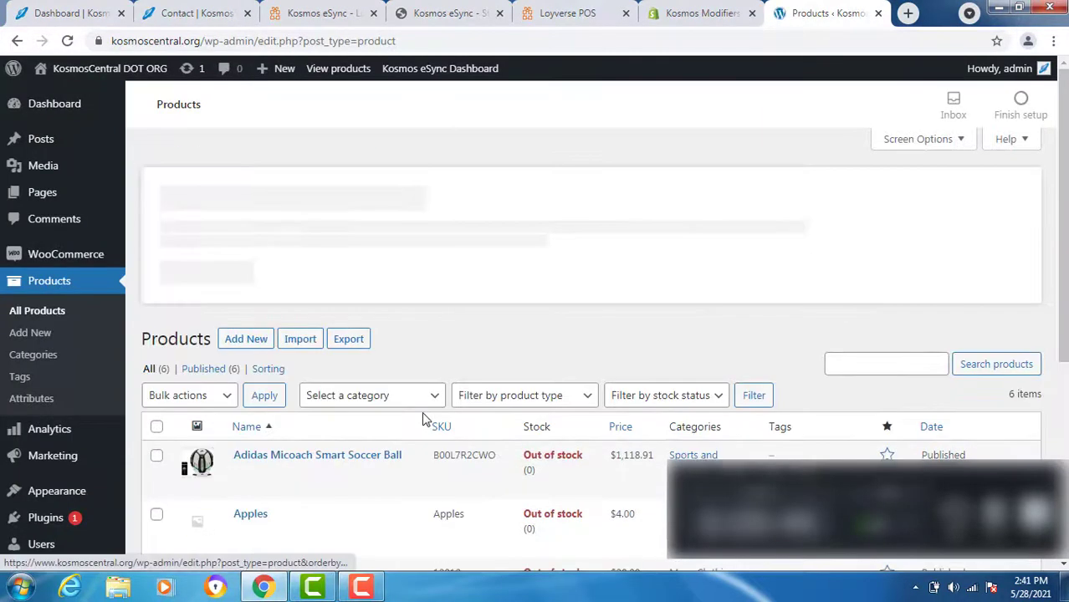
{"action": "scroll", "coordinate": [433, 423], "scroll_direction": "down", "scroll_amount": 2}
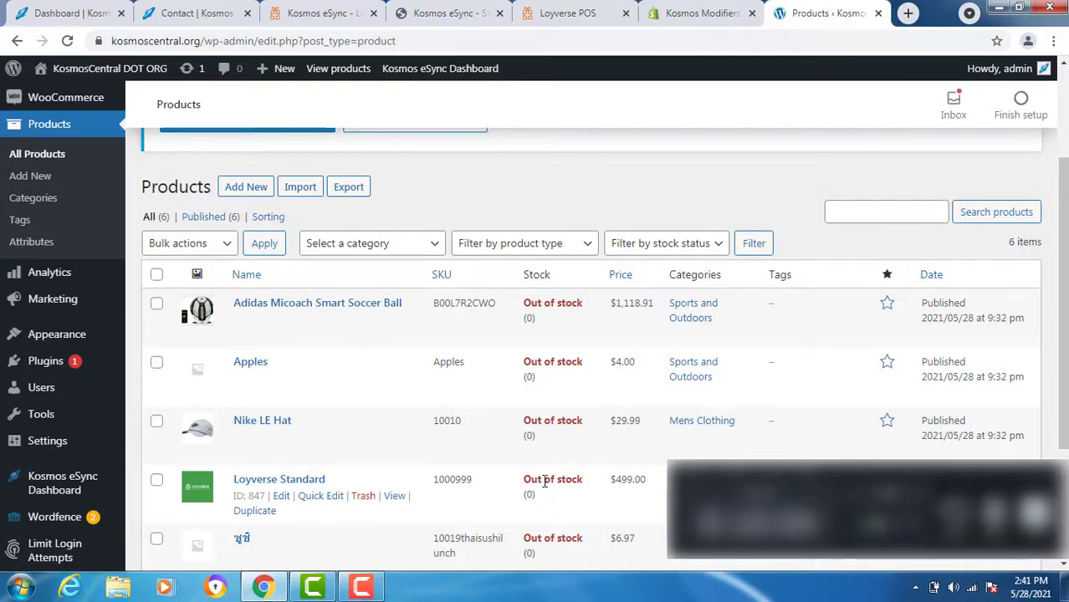
{"action": "key", "text": "ctrl+1"}
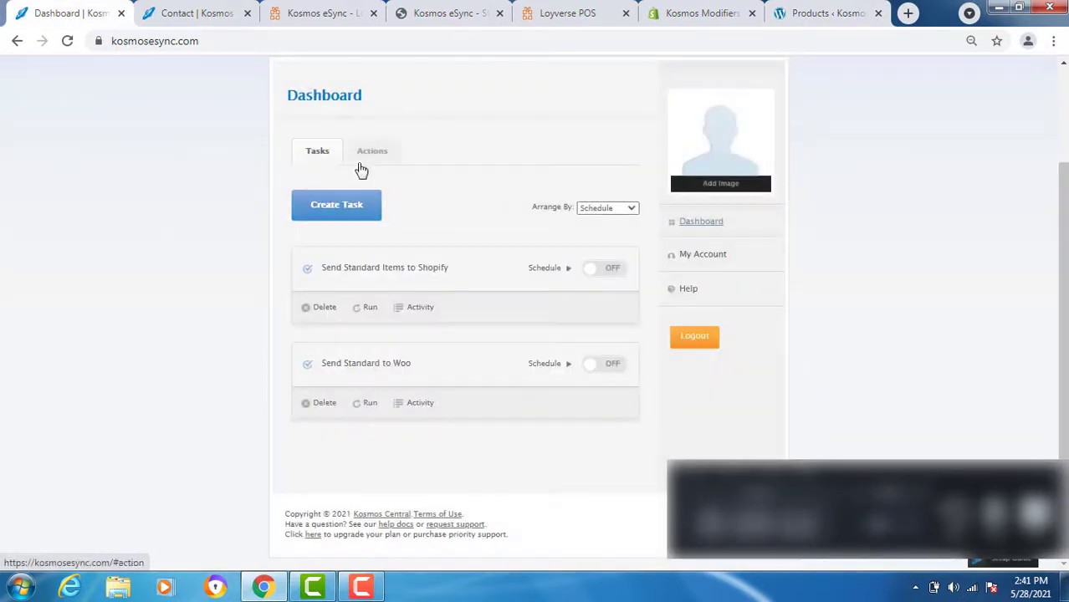
- Start another action with WooCommerce as first connection and Loyverse as second
{"action": "left_click", "coordinate": [378, 150]}
{"action": "left_click", "coordinate": [353, 207]}
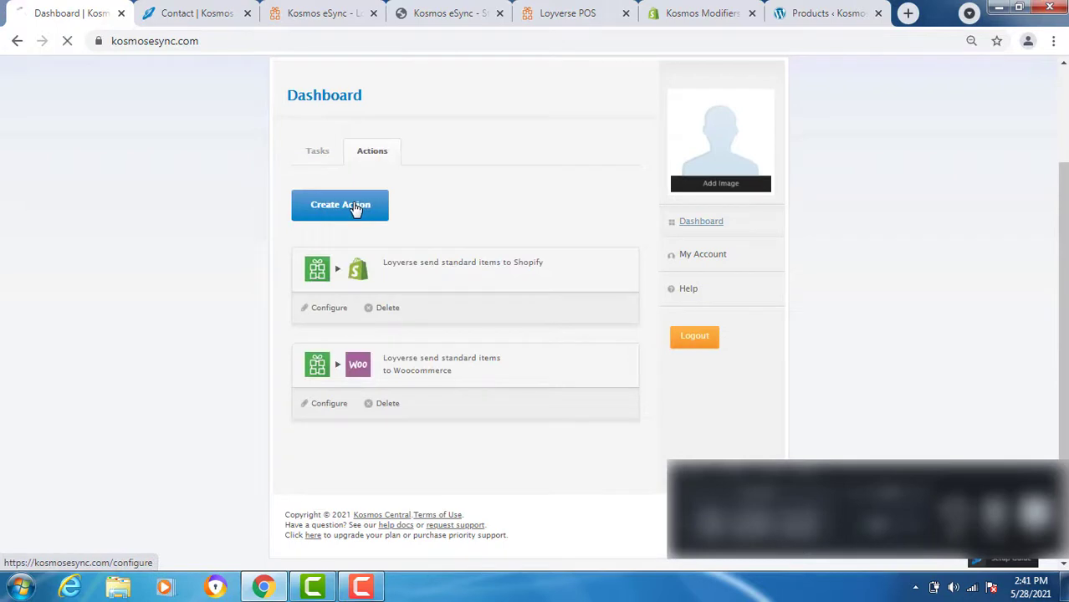
{"action": "scroll", "coordinate": [335, 317], "scroll_direction": "down", "scroll_amount": 3}
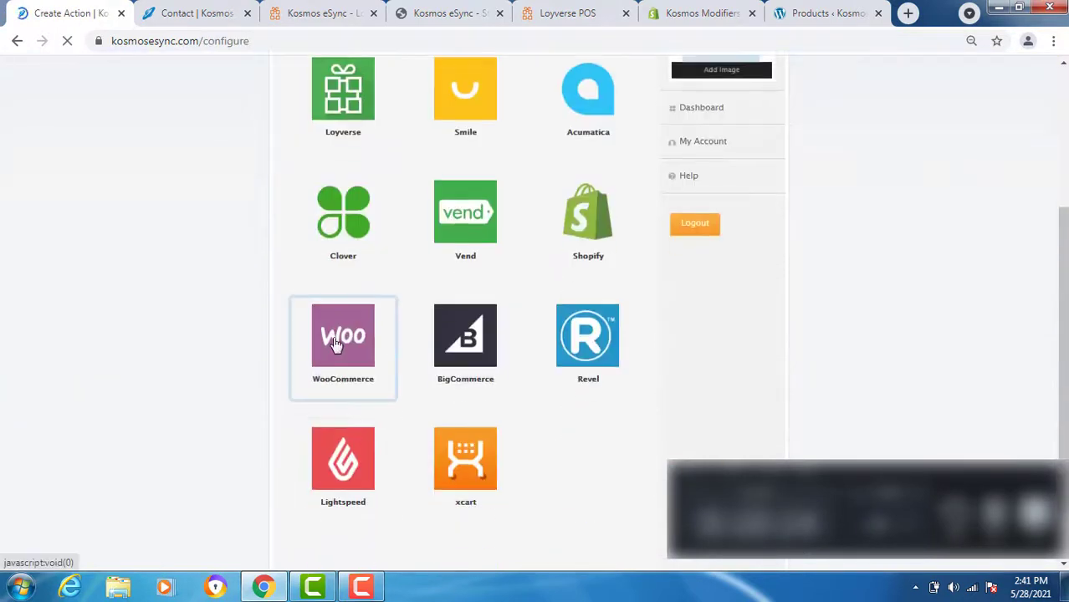
{"action": "left_click", "coordinate": [348, 399]}
{"action": "left_click", "coordinate": [323, 431]}
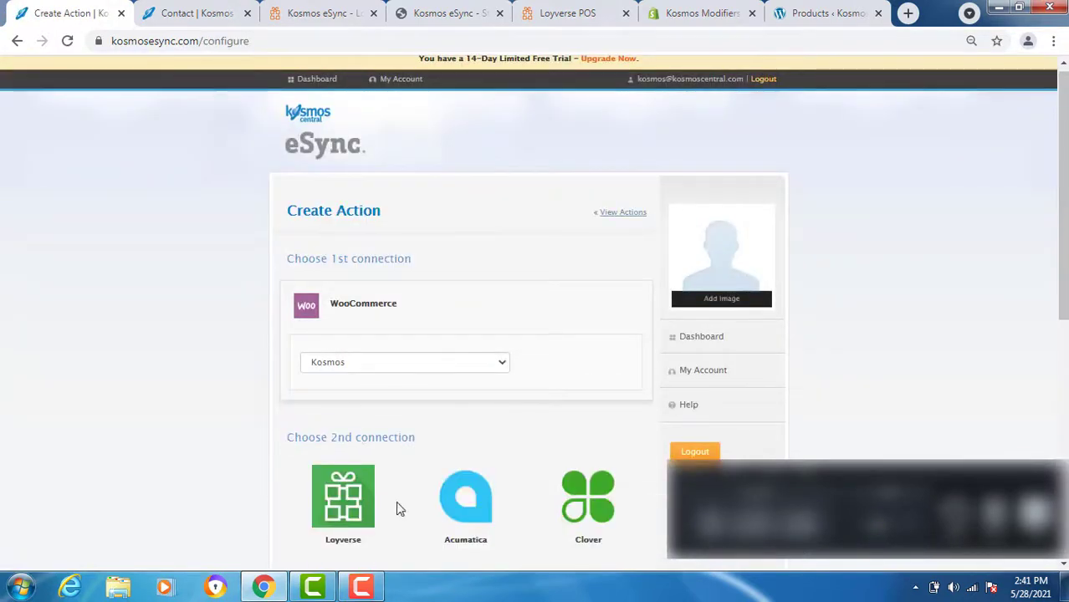
{"action": "scroll", "coordinate": [398, 510], "scroll_direction": "down", "scroll_amount": 2}
{"action": "left_click", "coordinate": [333, 325]}
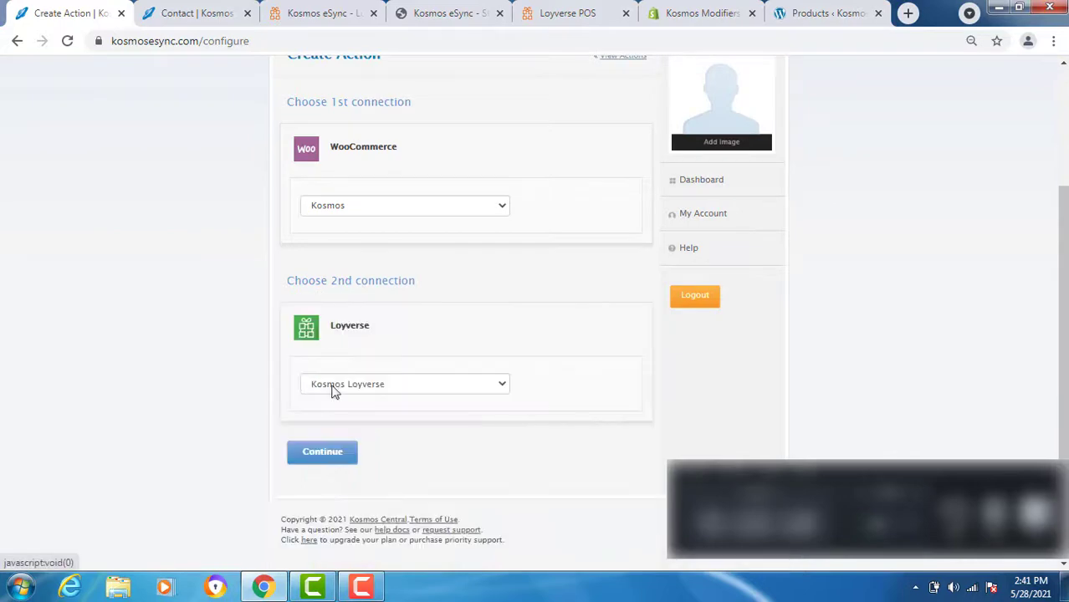
{"action": "left_click", "coordinate": [326, 450]}
- Choose 'Loyverse send inventory levels for standard items to Woocommerce' and save the action
{"action": "scroll", "coordinate": [246, 458], "scroll_direction": "down", "scroll_amount": 3}
{"action": "scroll", "coordinate": [243, 457], "scroll_direction": "down", "scroll_amount": 2}
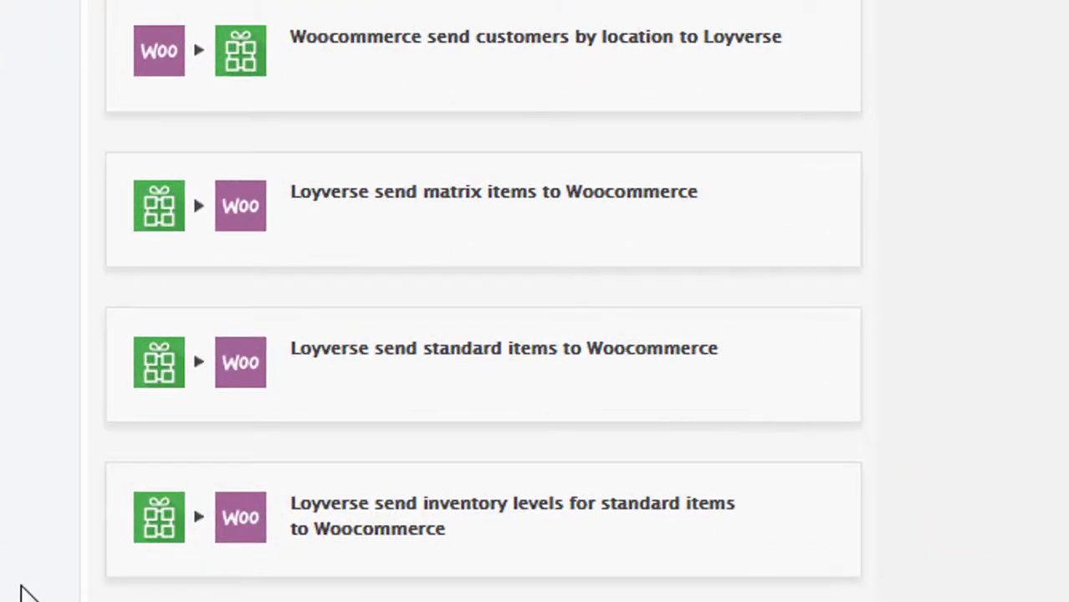
{"action": "scroll", "coordinate": [470, 477], "scroll_direction": "down", "scroll_amount": 3}
{"action": "left_click", "coordinate": [476, 327]}
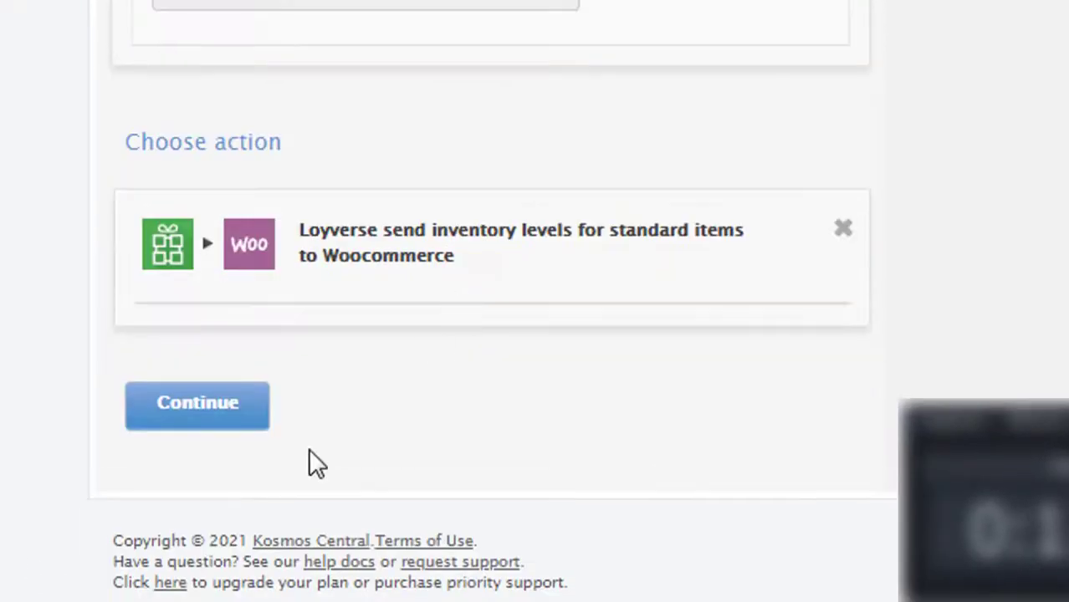
{"action": "left_click", "coordinate": [182, 423]}
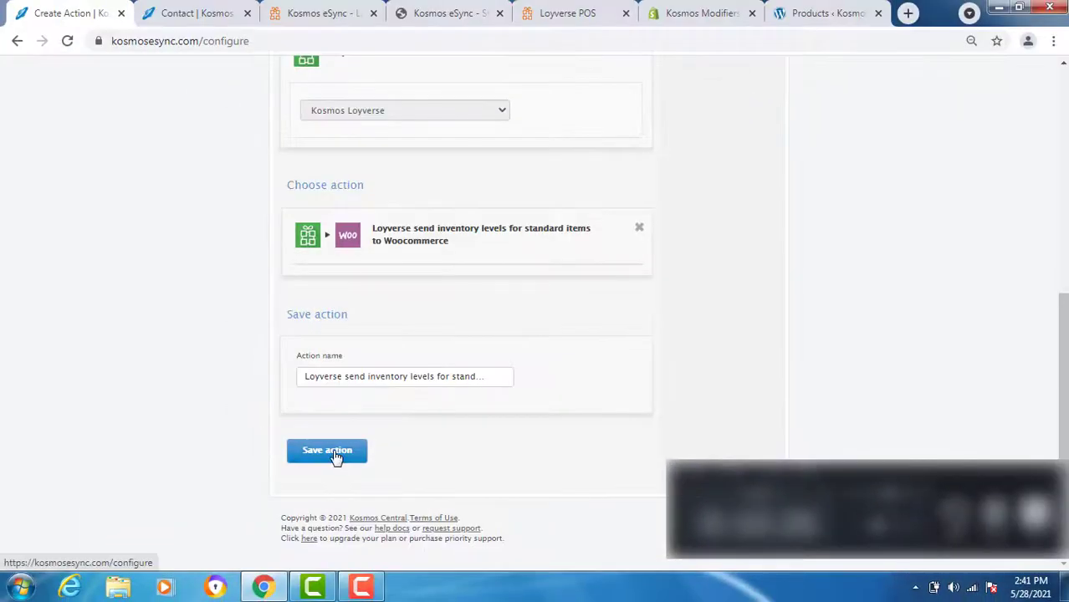
{"action": "left_click", "coordinate": [327, 452]}
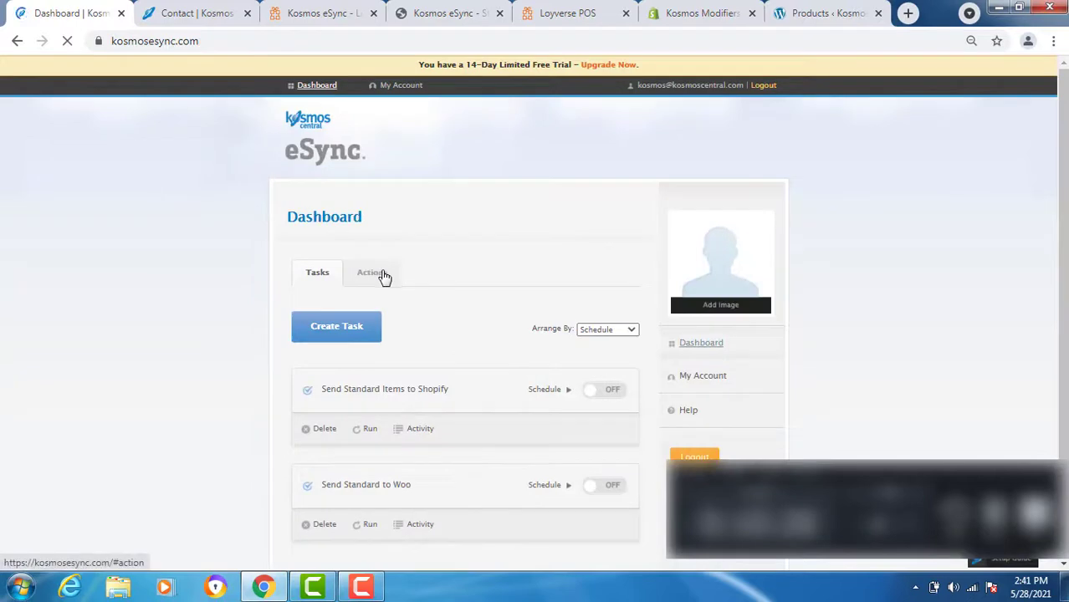
- Configure the inventory-levels action with start date May 26, 2021 and the pasted Loyverse store ID, and save it
{"action": "left_click", "coordinate": [378, 274]}
{"action": "scroll", "coordinate": [341, 431], "scroll_direction": "down", "scroll_amount": 3}
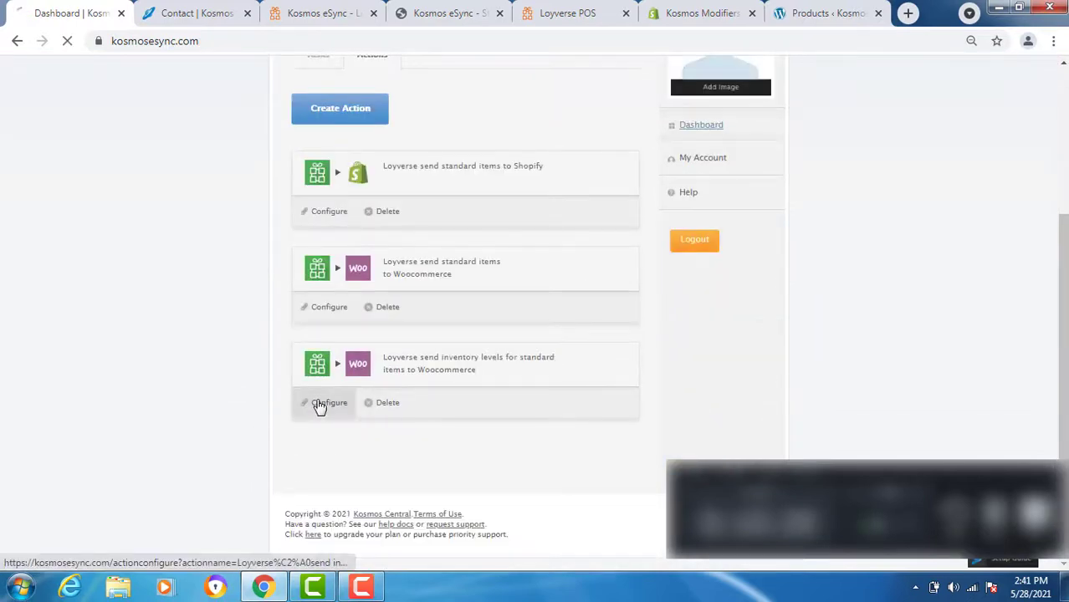
{"action": "left_click", "coordinate": [318, 406]}
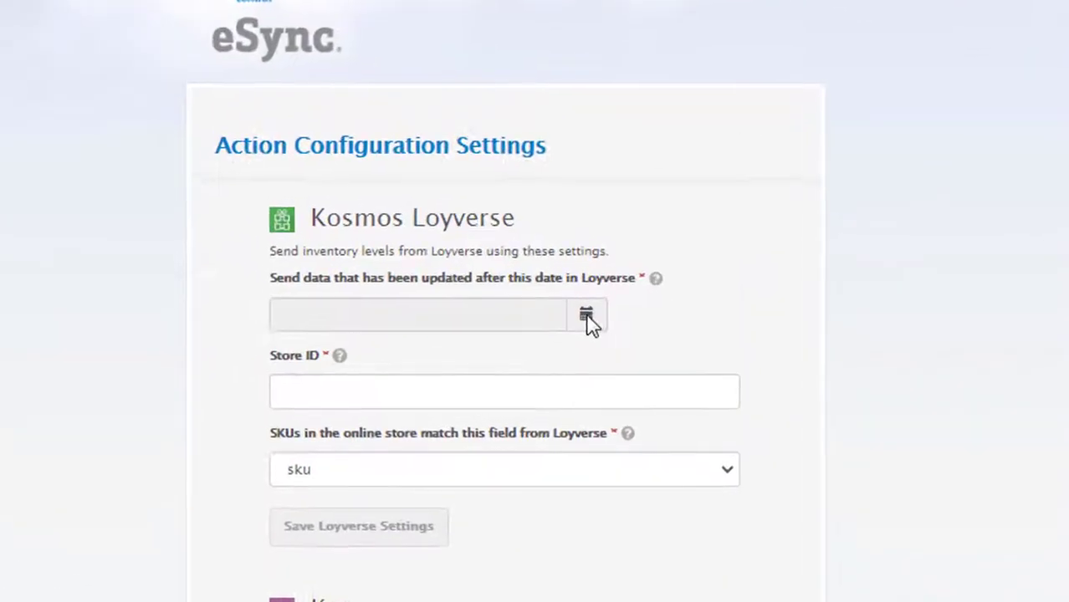
{"action": "left_click", "coordinate": [587, 316]}
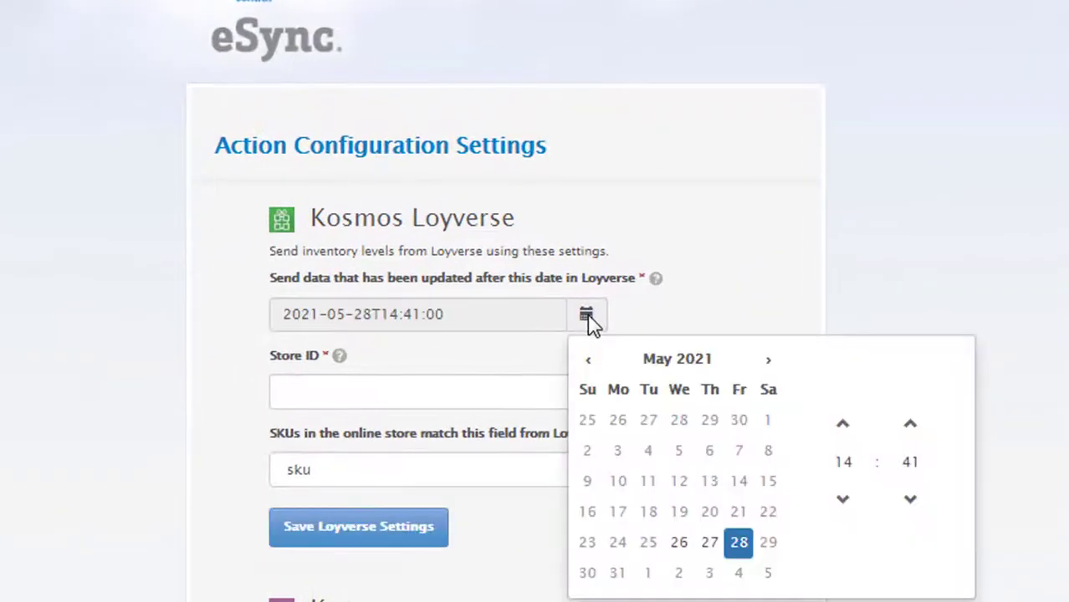
{"action": "left_click", "coordinate": [680, 545]}
{"action": "left_click", "coordinate": [325, 388]}
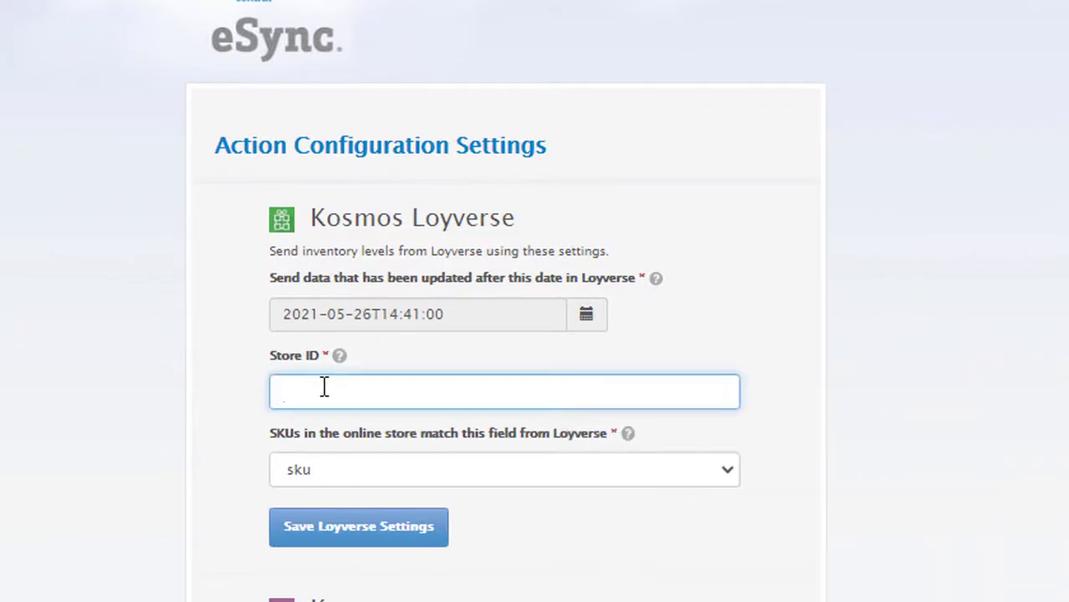
{"action": "type", "text": "5b6b75a6-790e-4fe0-803e-096800176d41"}
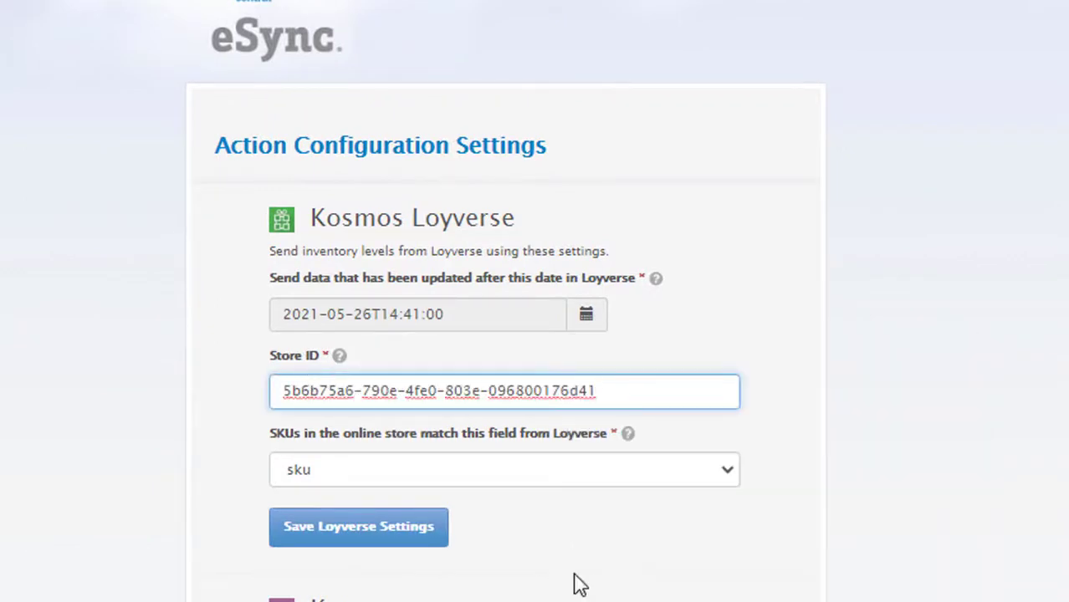
{"action": "left_click", "coordinate": [302, 528]}
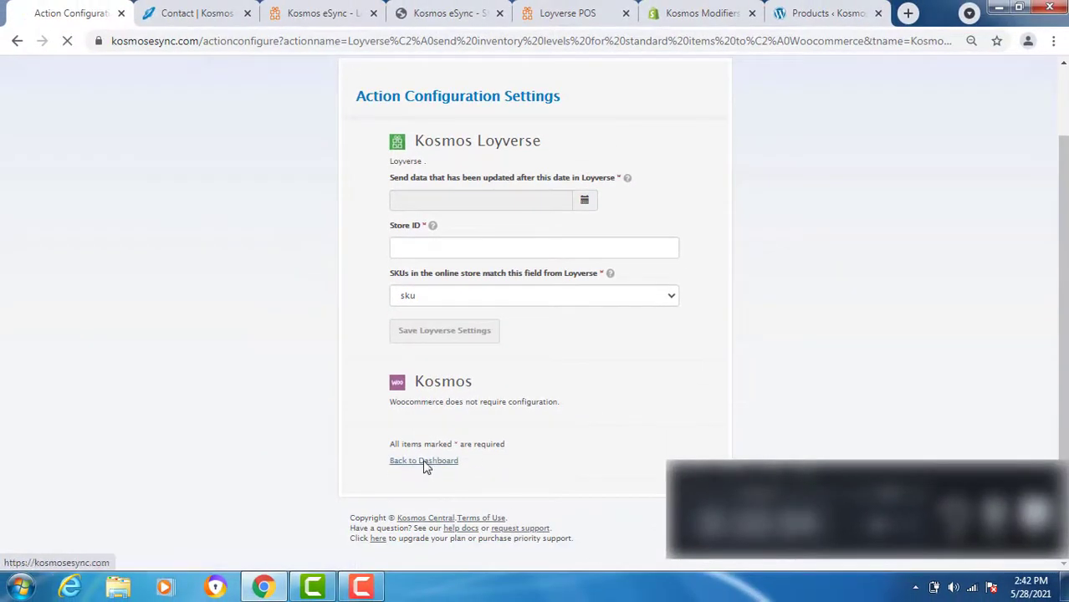
- Create a new task named 'Send Standard Inventory to Woo' containing the inventory-levels action
{"action": "left_click", "coordinate": [424, 462]}
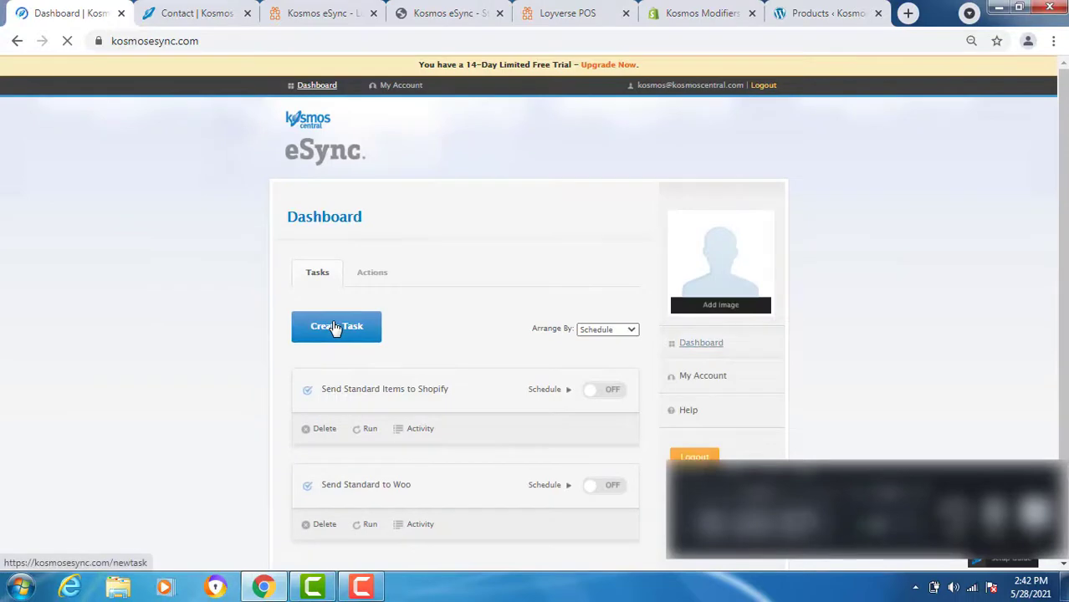
{"action": "left_click", "coordinate": [335, 327]}
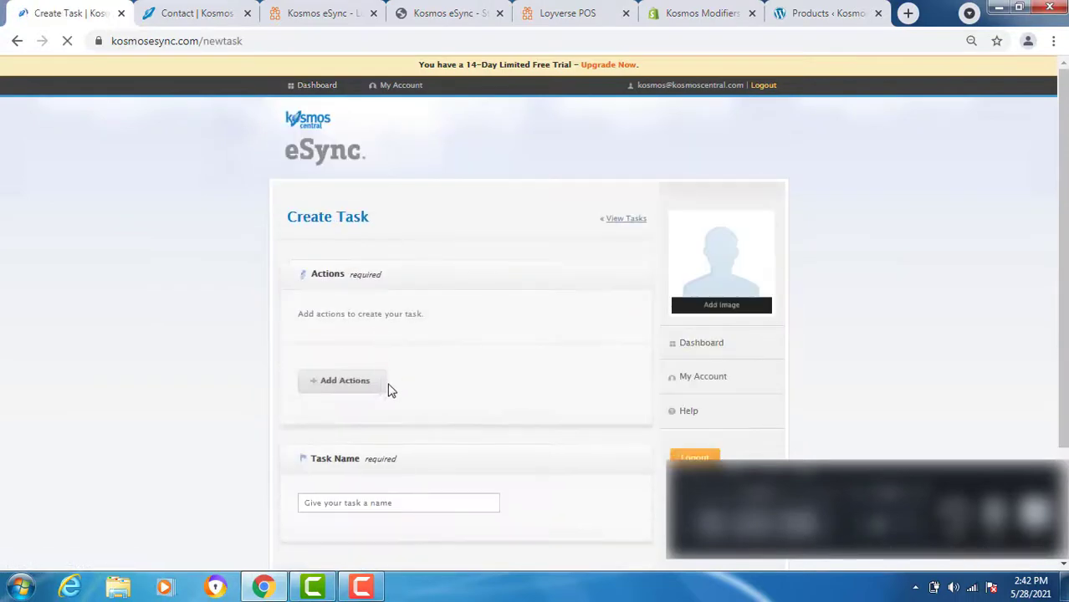
{"action": "left_click", "coordinate": [342, 383]}
{"action": "left_click", "coordinate": [684, 355]}
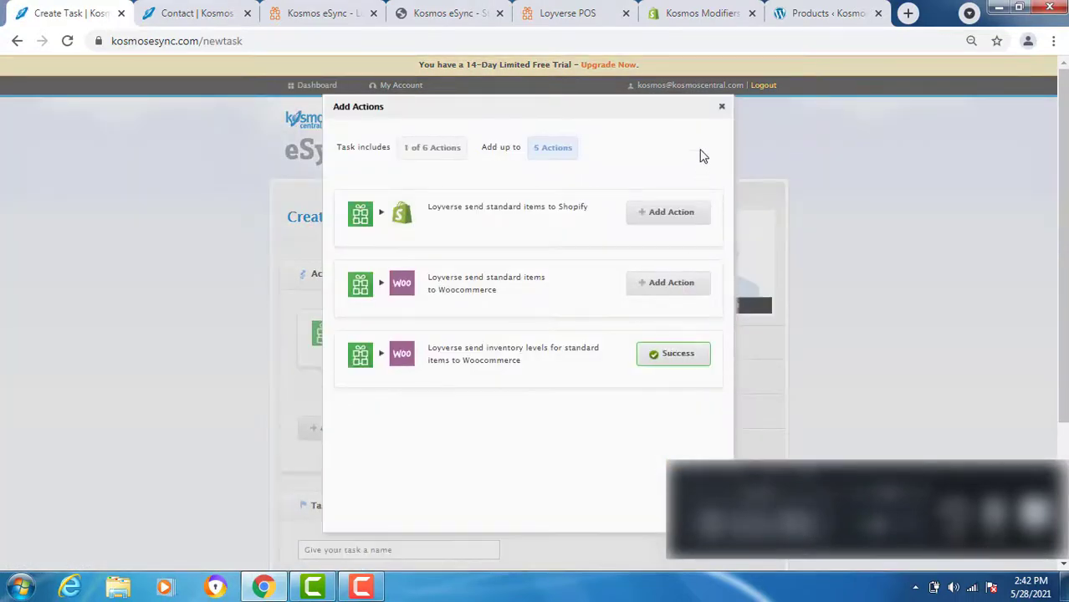
{"action": "left_click", "coordinate": [723, 112]}
{"action": "scroll", "coordinate": [440, 482], "scroll_direction": "down", "scroll_amount": 3}
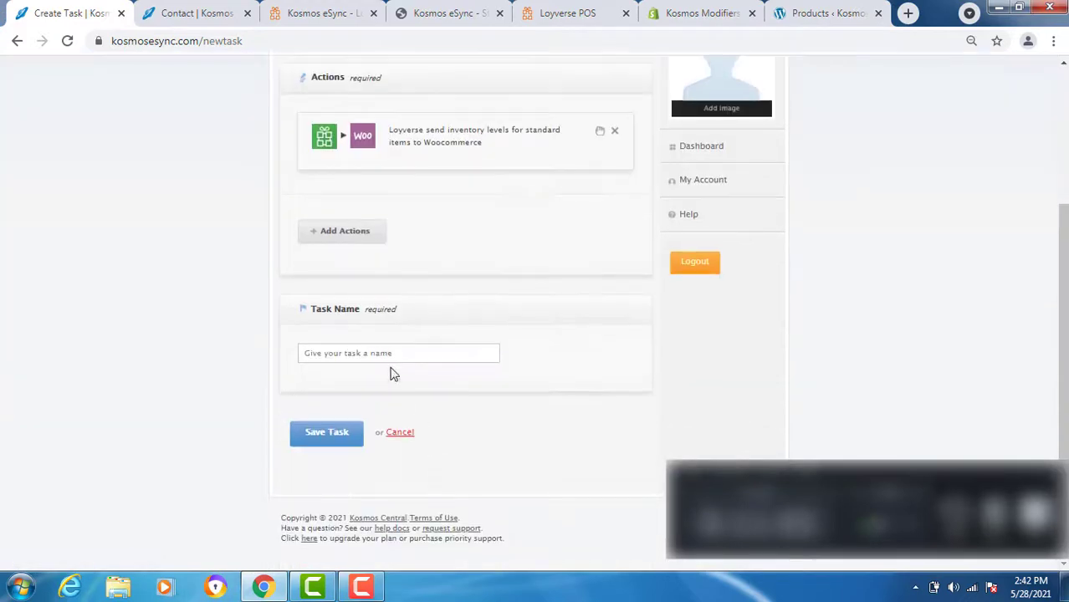
{"action": "left_click", "coordinate": [373, 354]}
{"action": "type", "text": "Send Standard Inventory to Woo"}
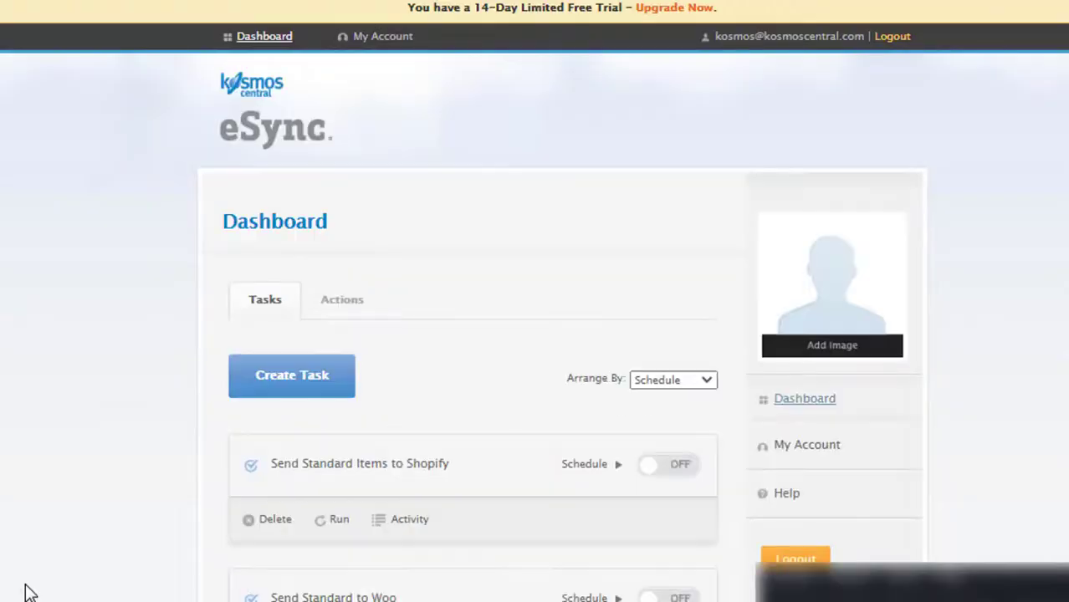
- Run the task and check the Nike LE Hat's WooCommerce stock against Loyverse's per-store stock
{"action": "scroll", "coordinate": [25, 593], "scroll_direction": "down", "scroll_amount": 4}
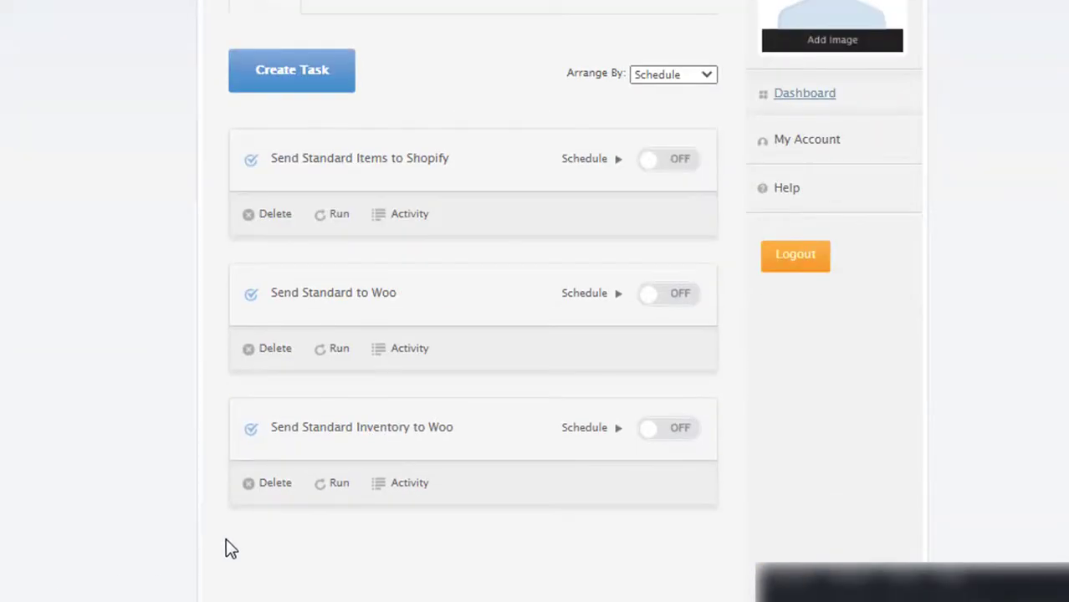
{"action": "left_click", "coordinate": [320, 485]}
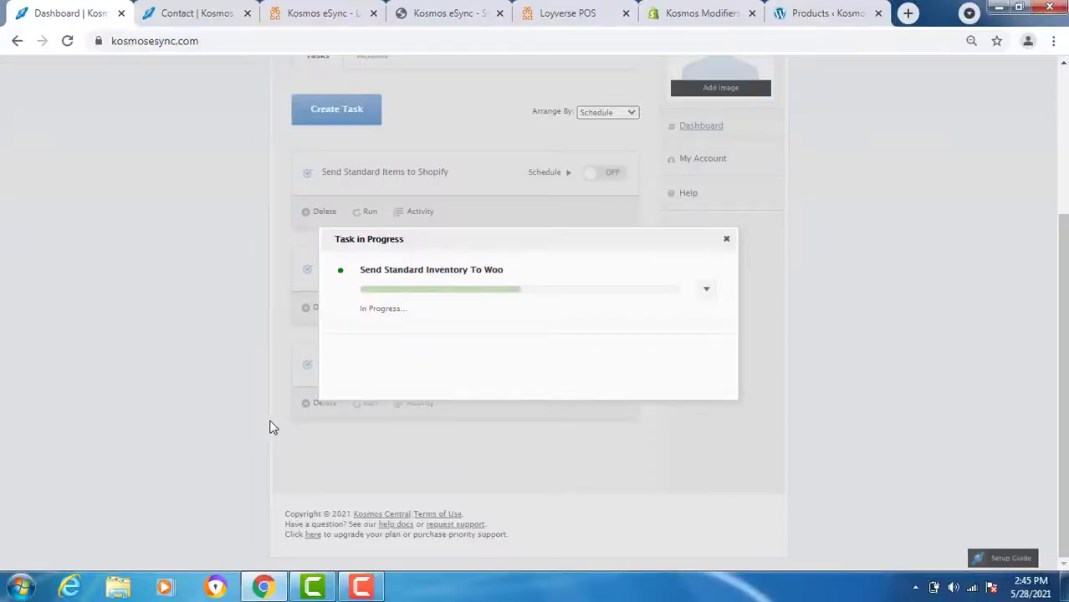
{"action": "left_click", "coordinate": [824, 13]}
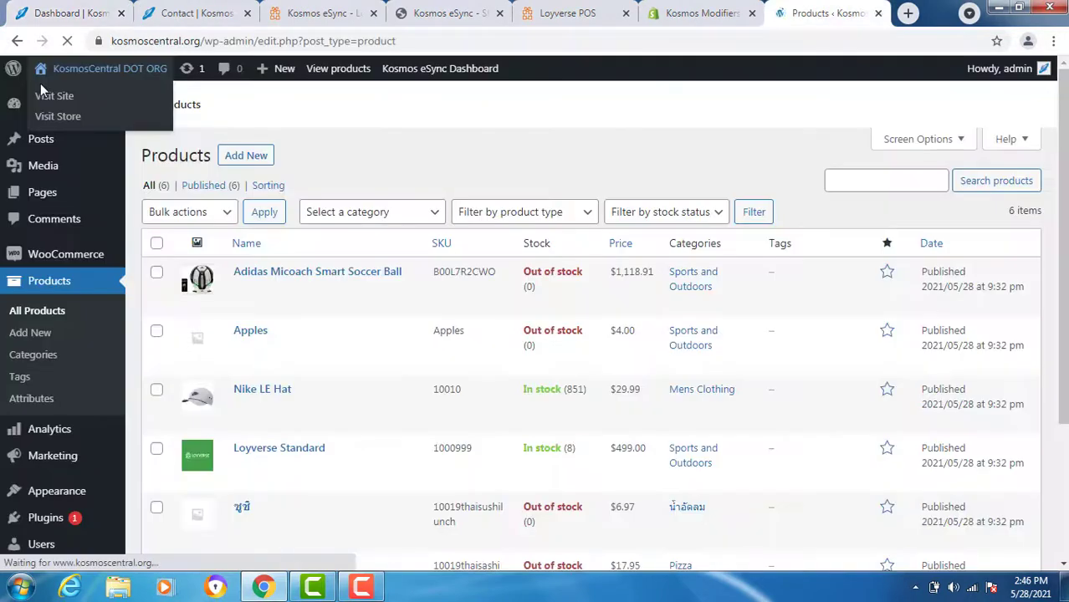
{"action": "scroll", "coordinate": [295, 342], "scroll_direction": "down", "scroll_amount": 2}
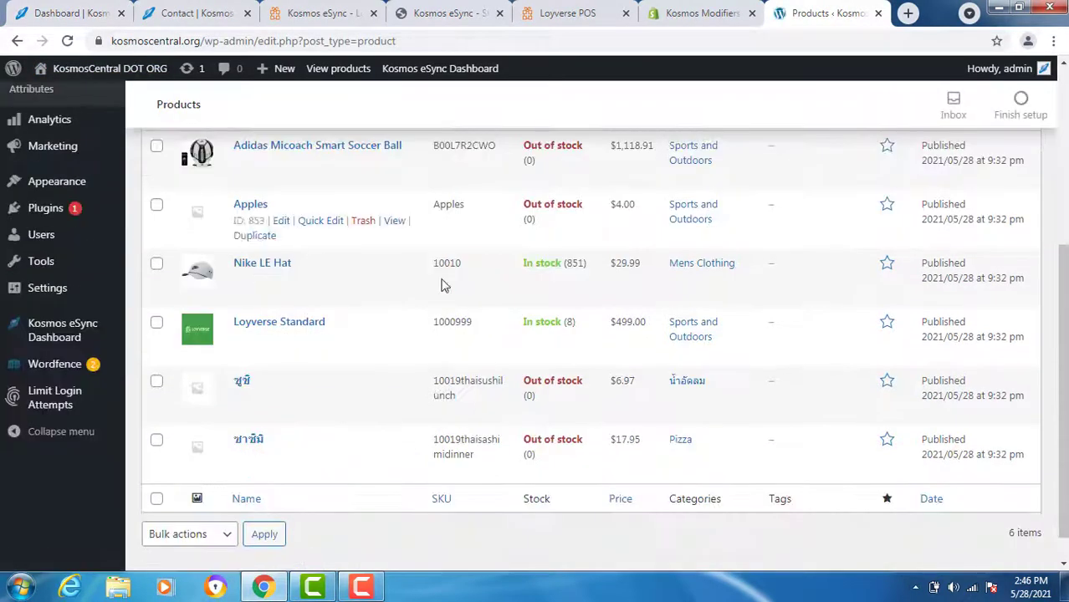
{"action": "key", "text": "ctrl+shift+Tab"}
{"action": "key", "text": "ctrl+shift+Tab"}
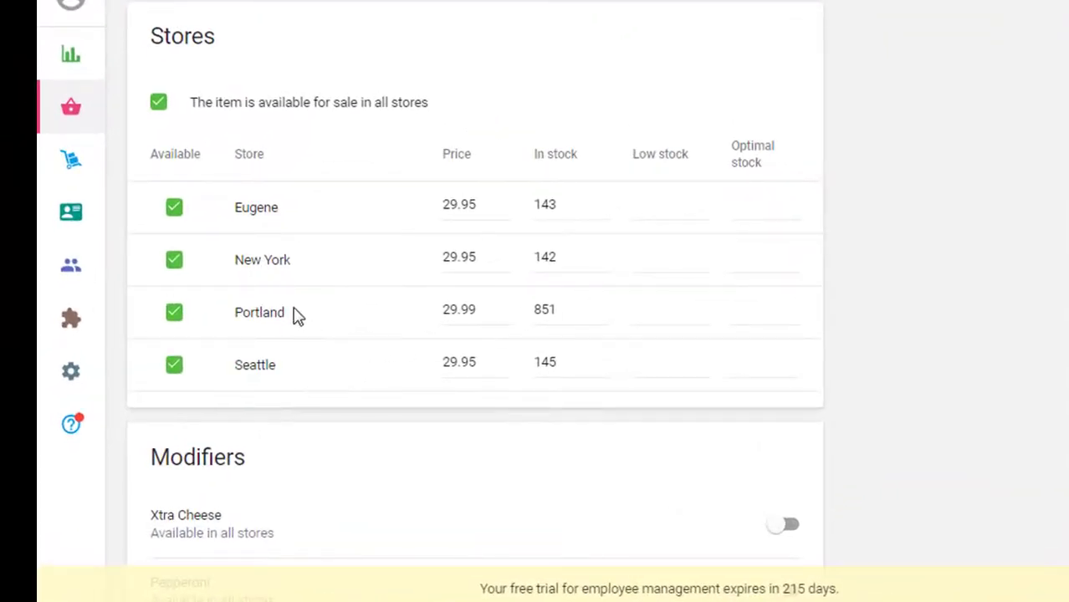
- After confirming Portland shows 851 in stock, go to the 'Contact | Kosmos' page
{"action": "left_click", "coordinate": [192, 13]}
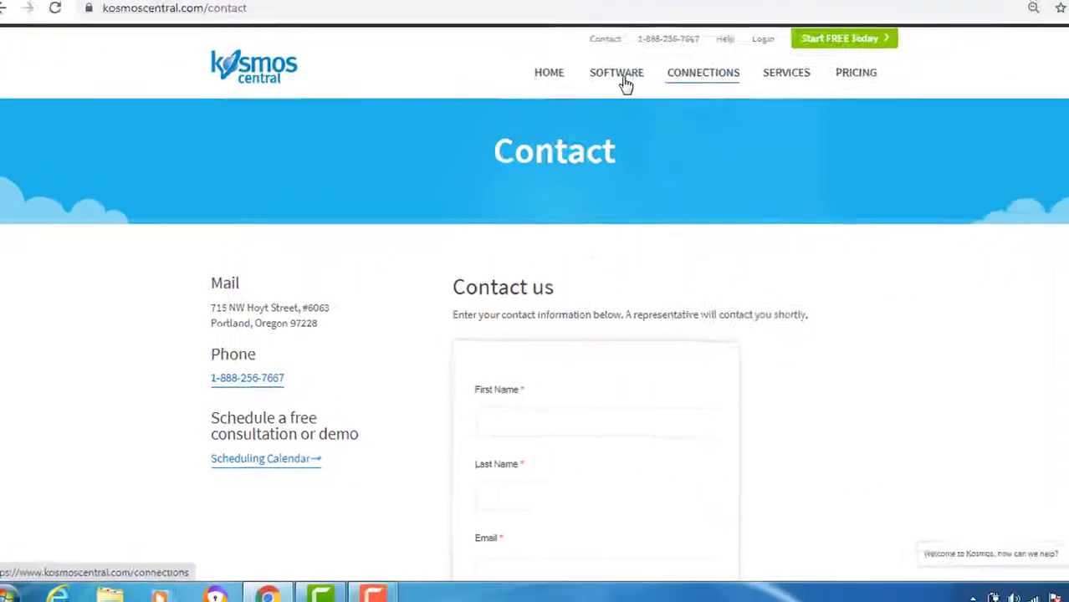
{"action": "mouse_move", "coordinate": [585, 105]}
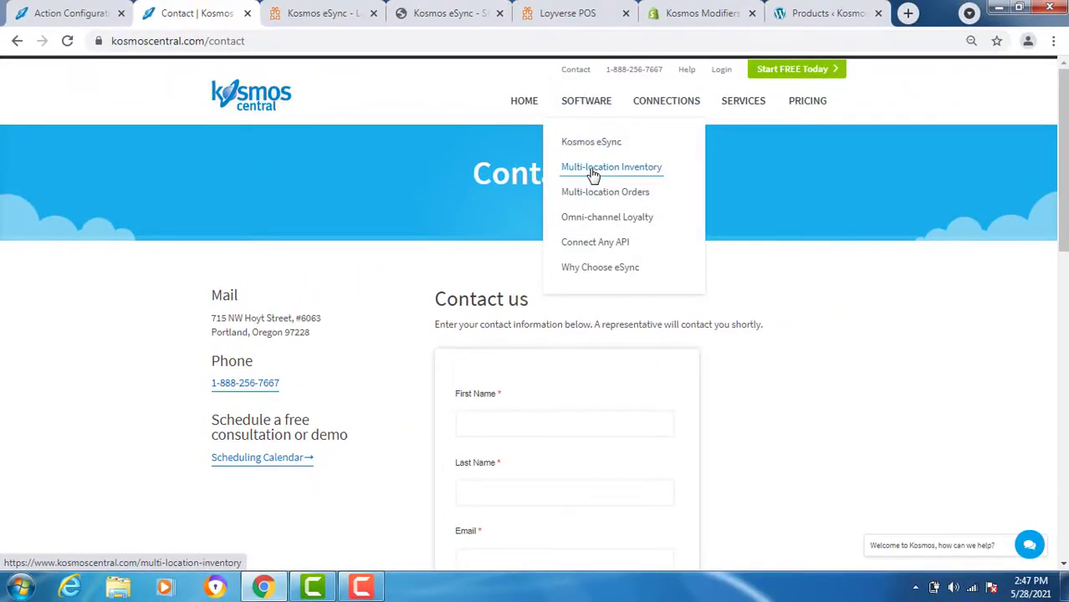